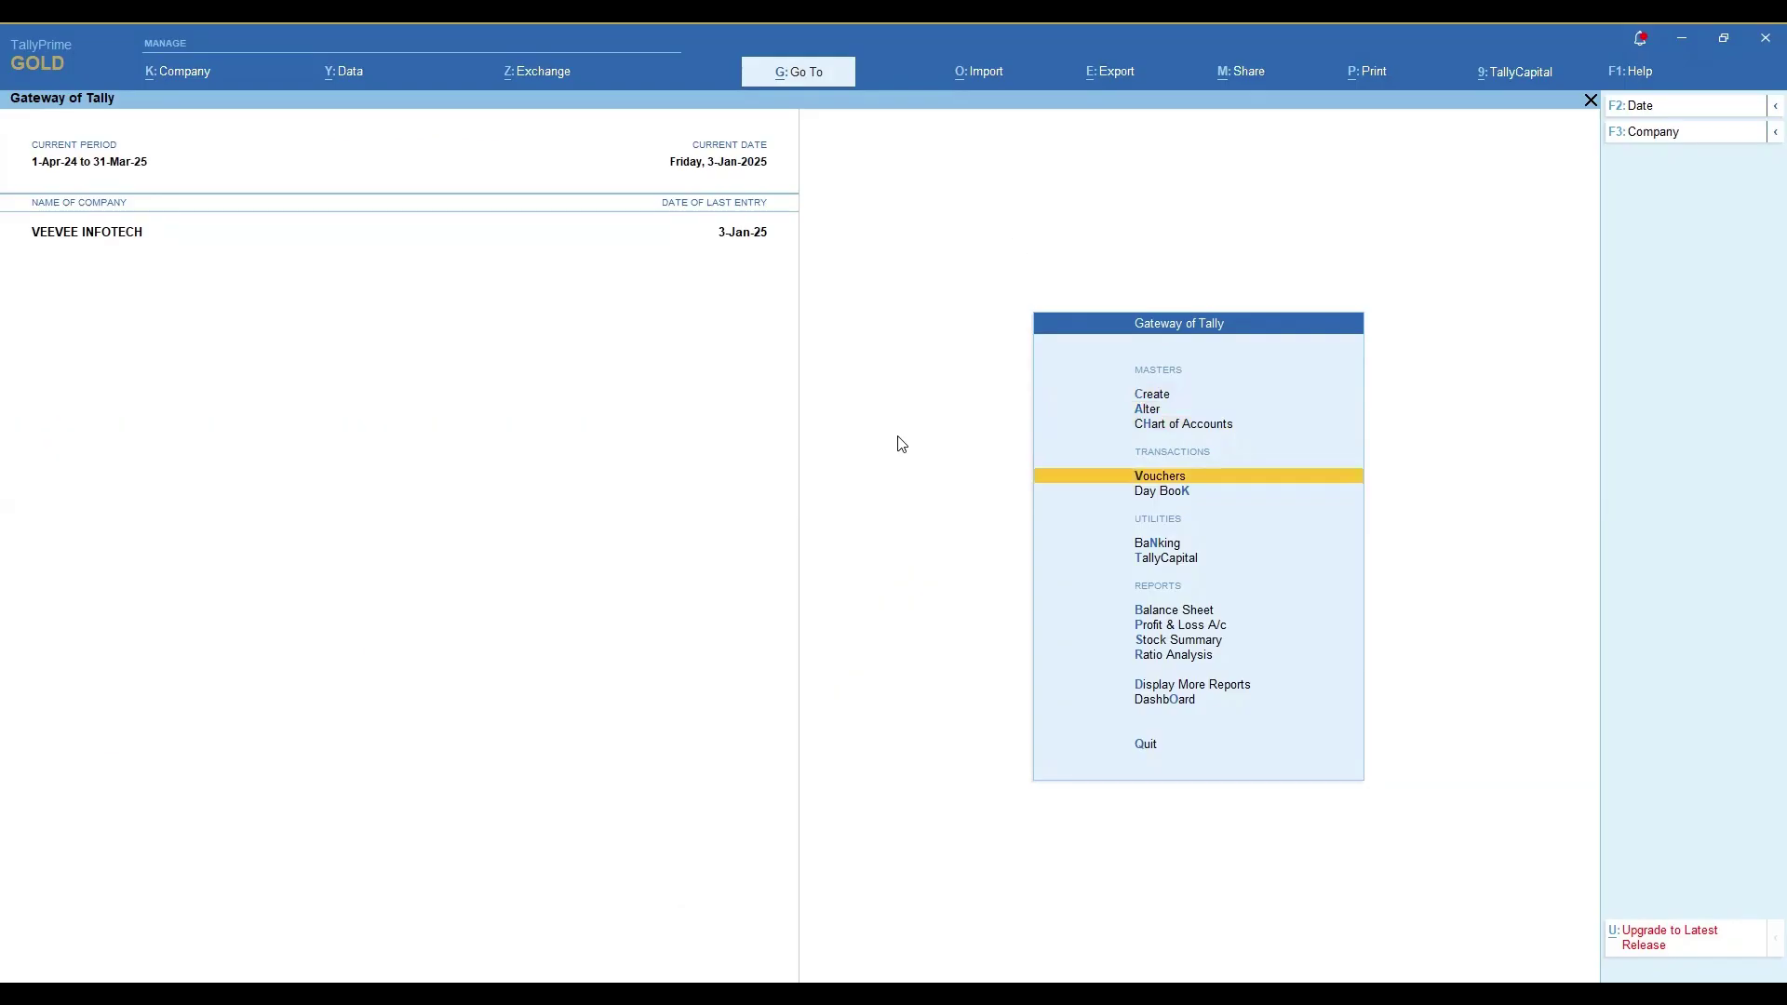
- Start a sales voucher for the party Mahi Furniture and accept its dispatch and party details as filled in
{"action": "key", "text": "Return"}
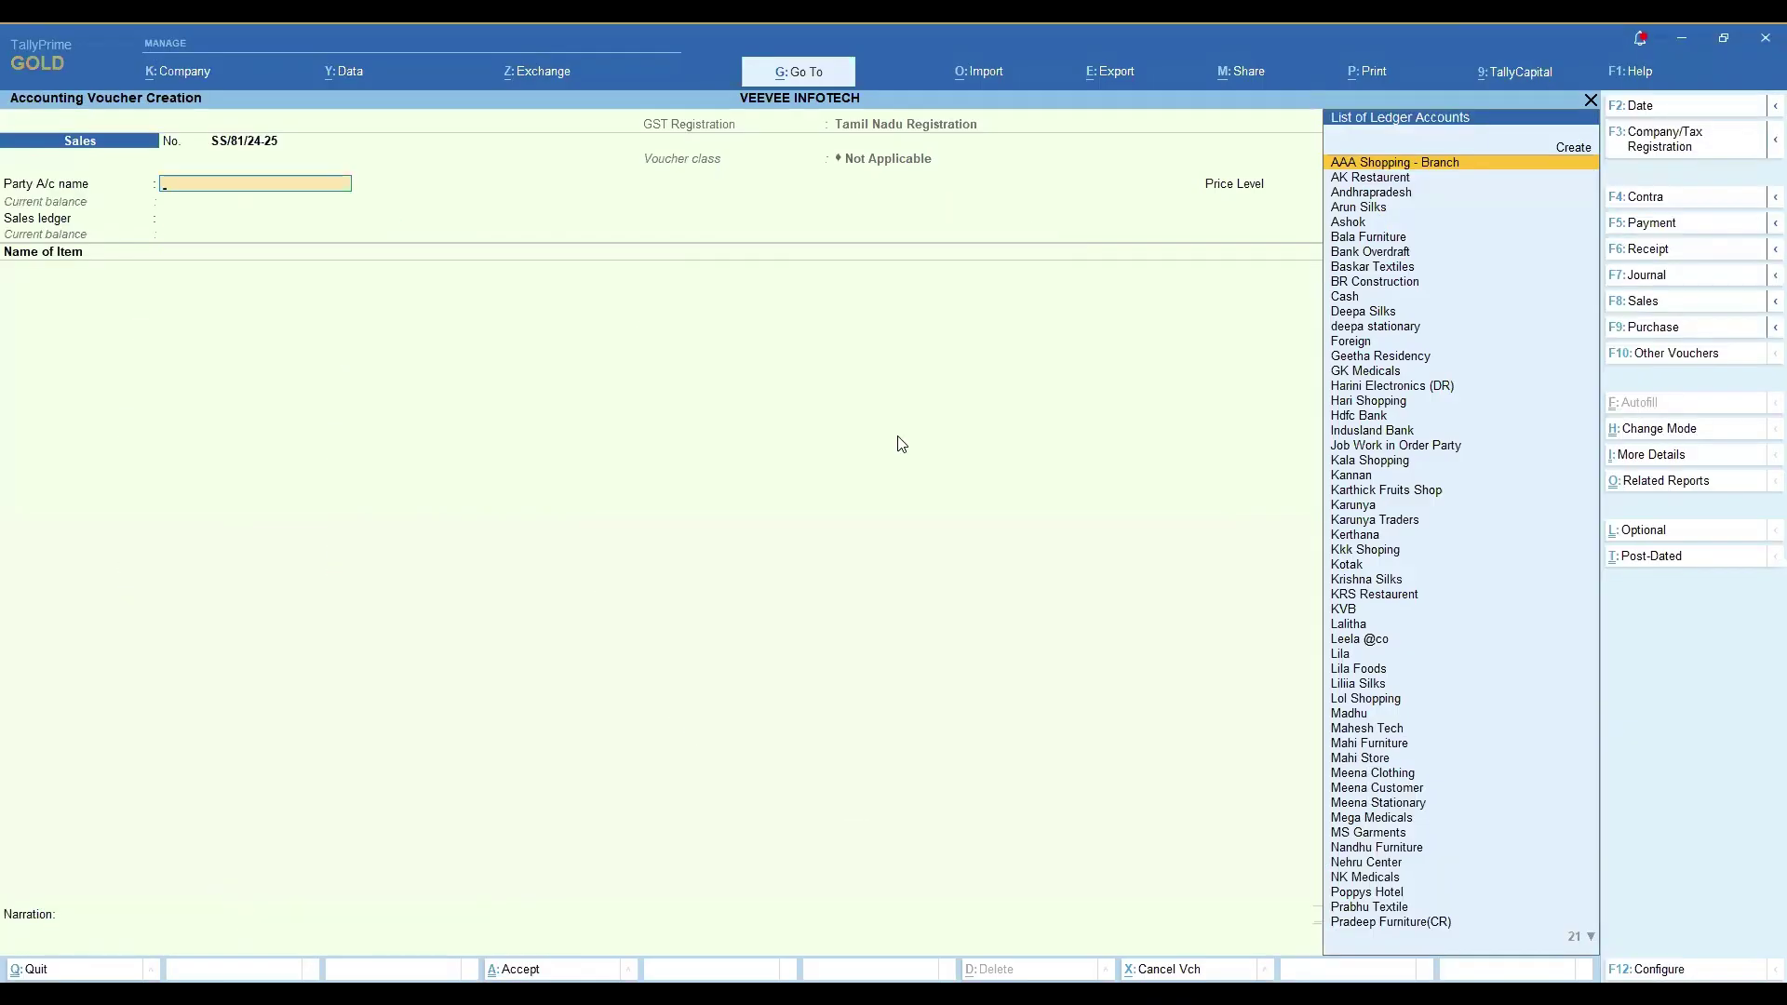
{"action": "type", "text": "Mah"}
{"action": "key", "text": "Down"}
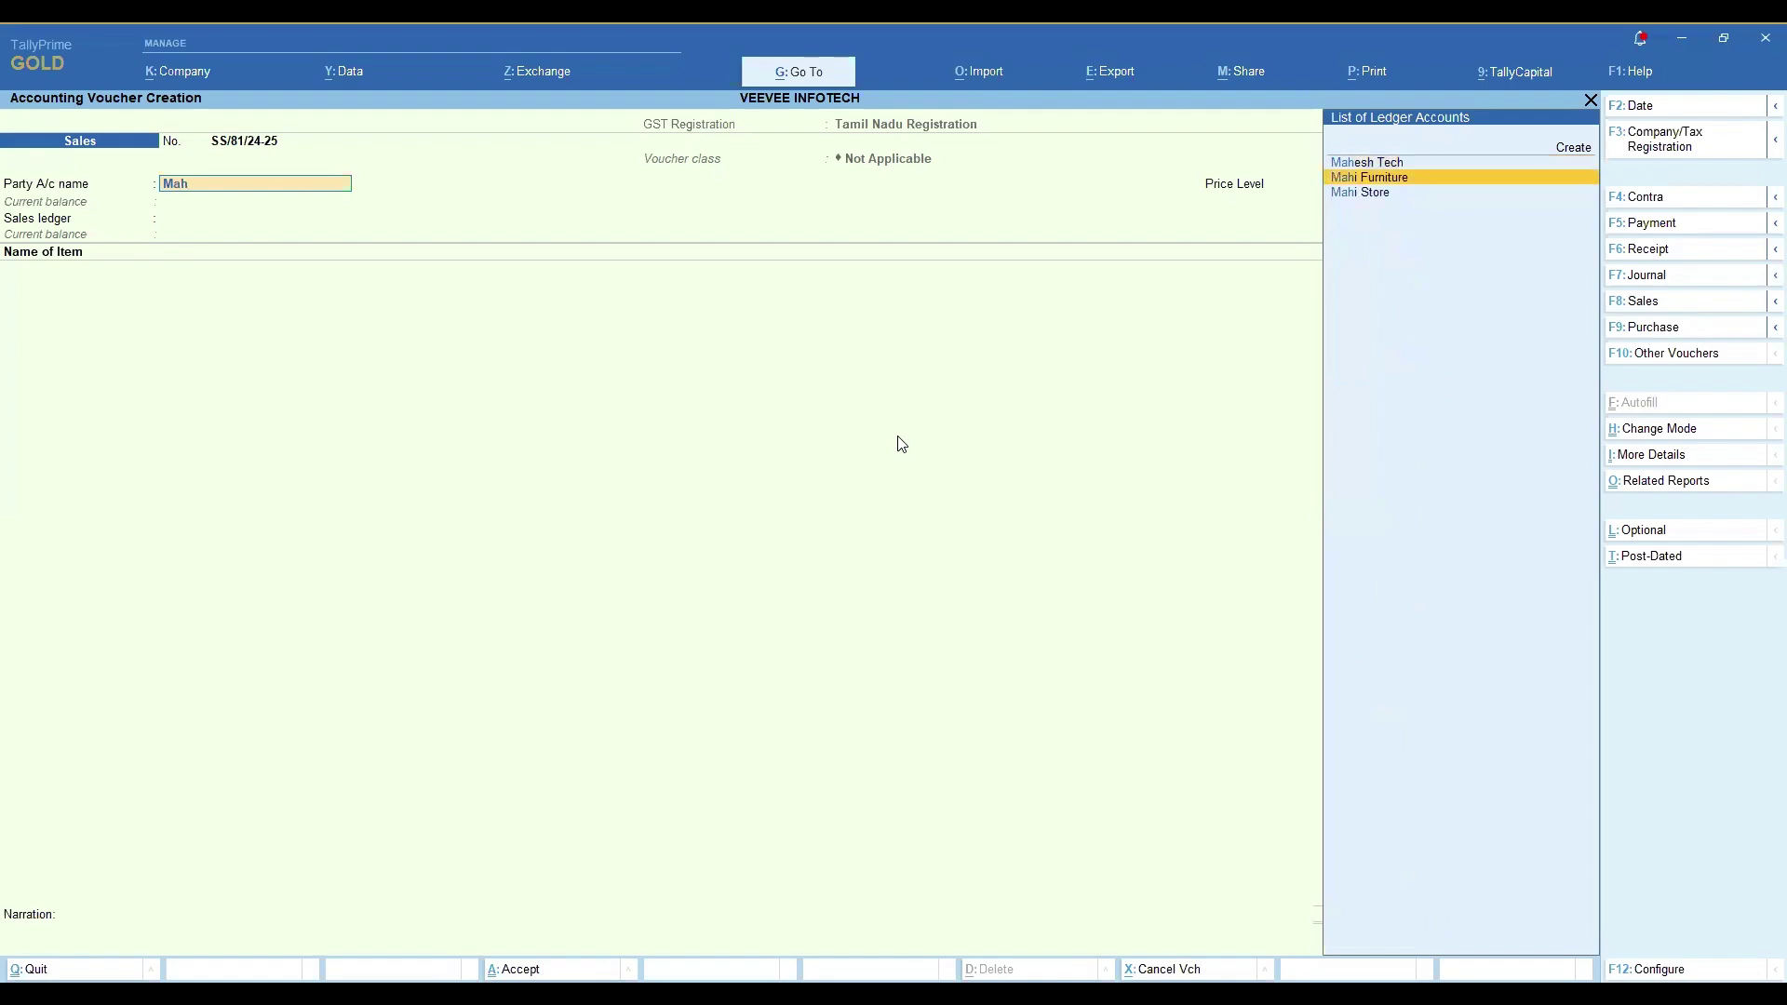
{"action": "key", "text": "Return"}
{"action": "key", "text": "ctrl+a"}
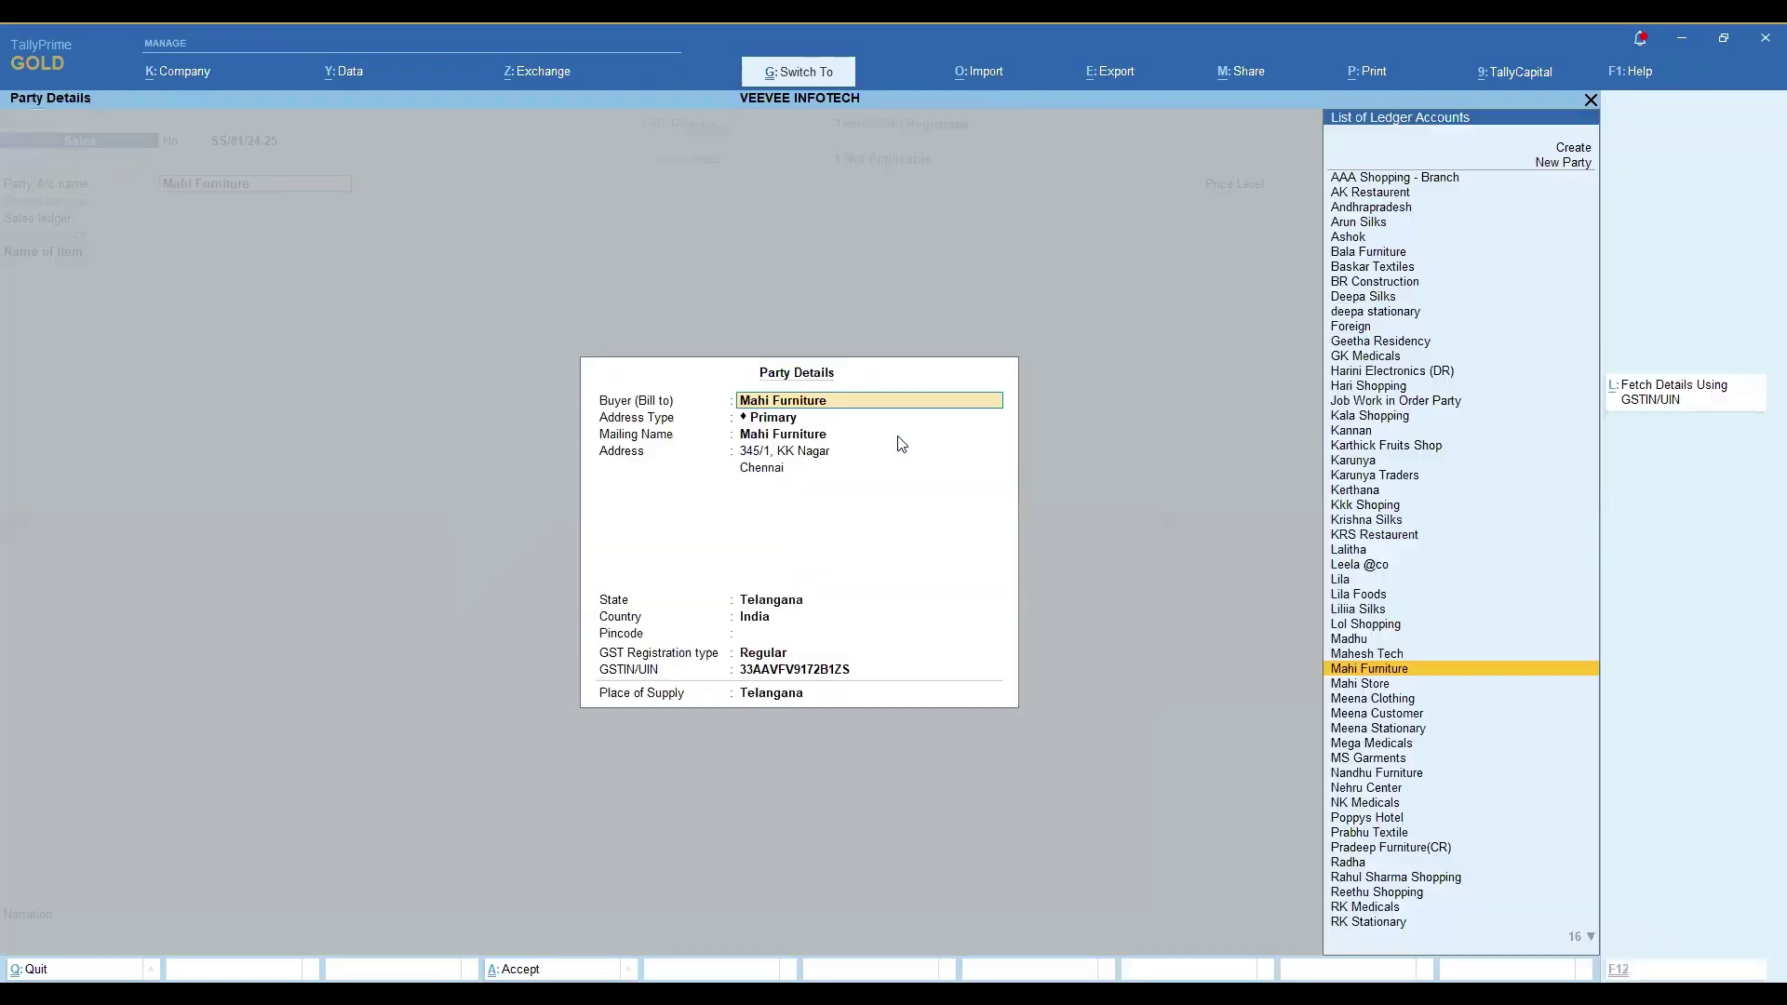
{"action": "key", "text": "ctrl+a"}
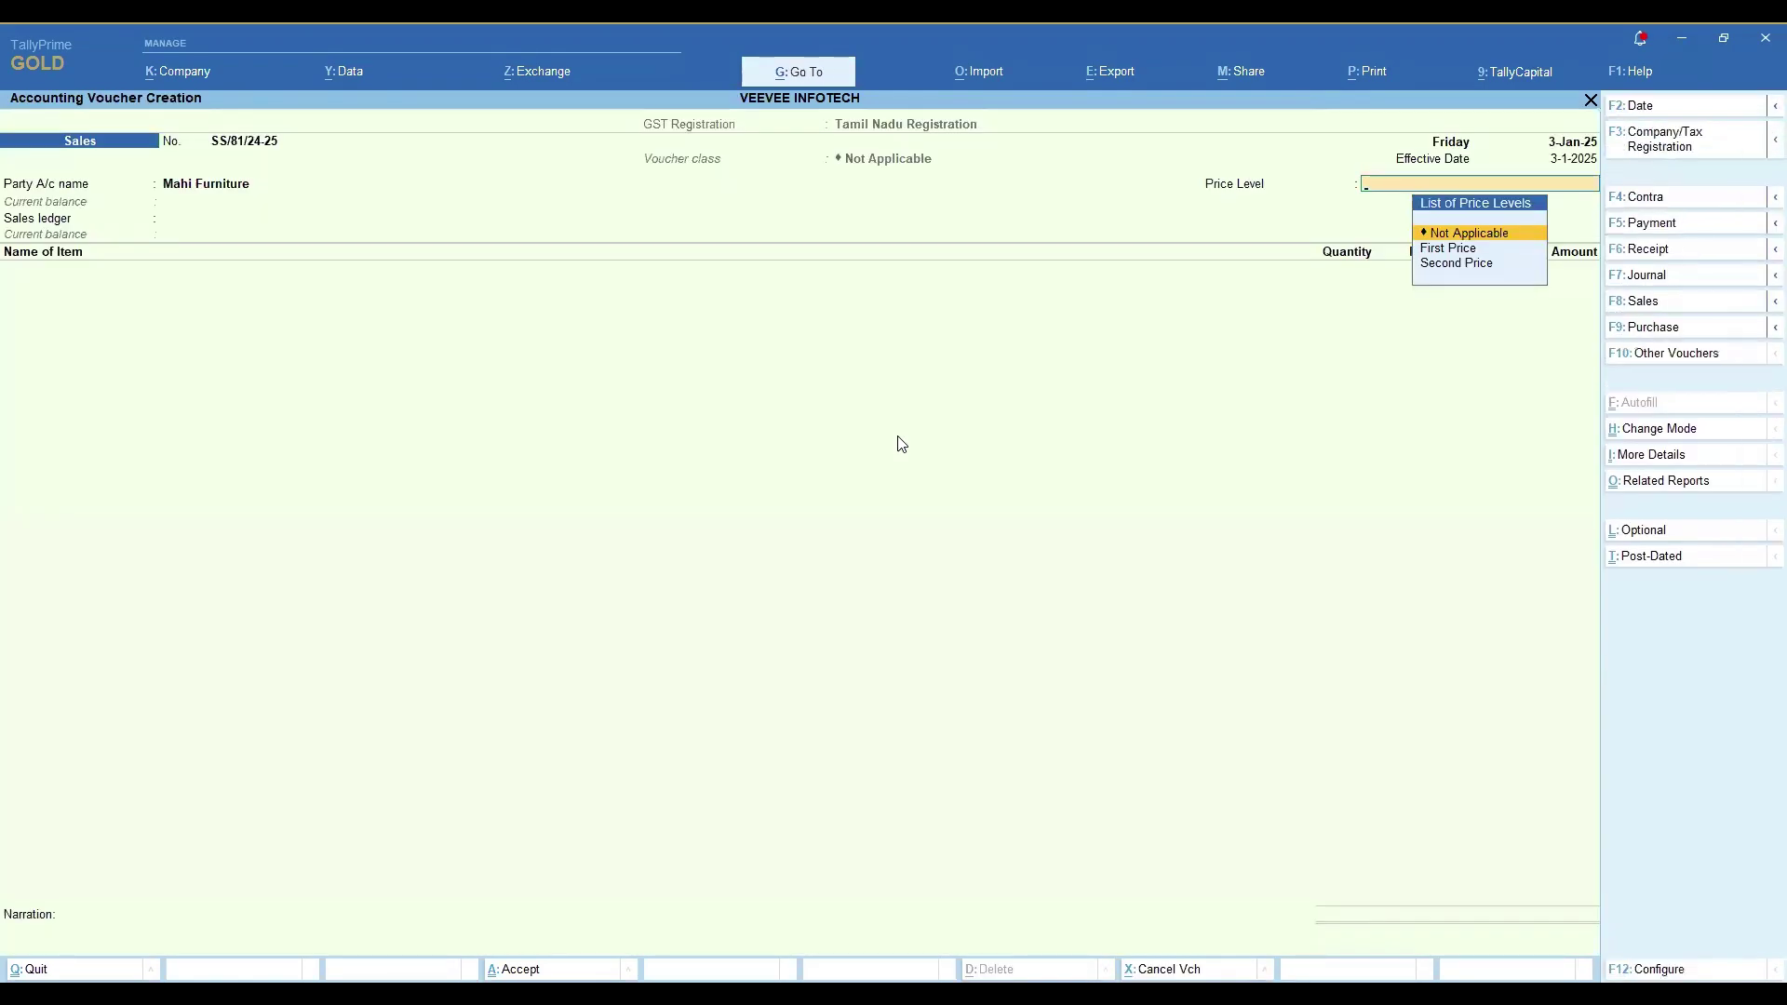
- Leave the price level as Not Applicable and set the sales ledger to Sales
{"action": "key", "text": "Return"}
{"action": "type", "text": "sal"}
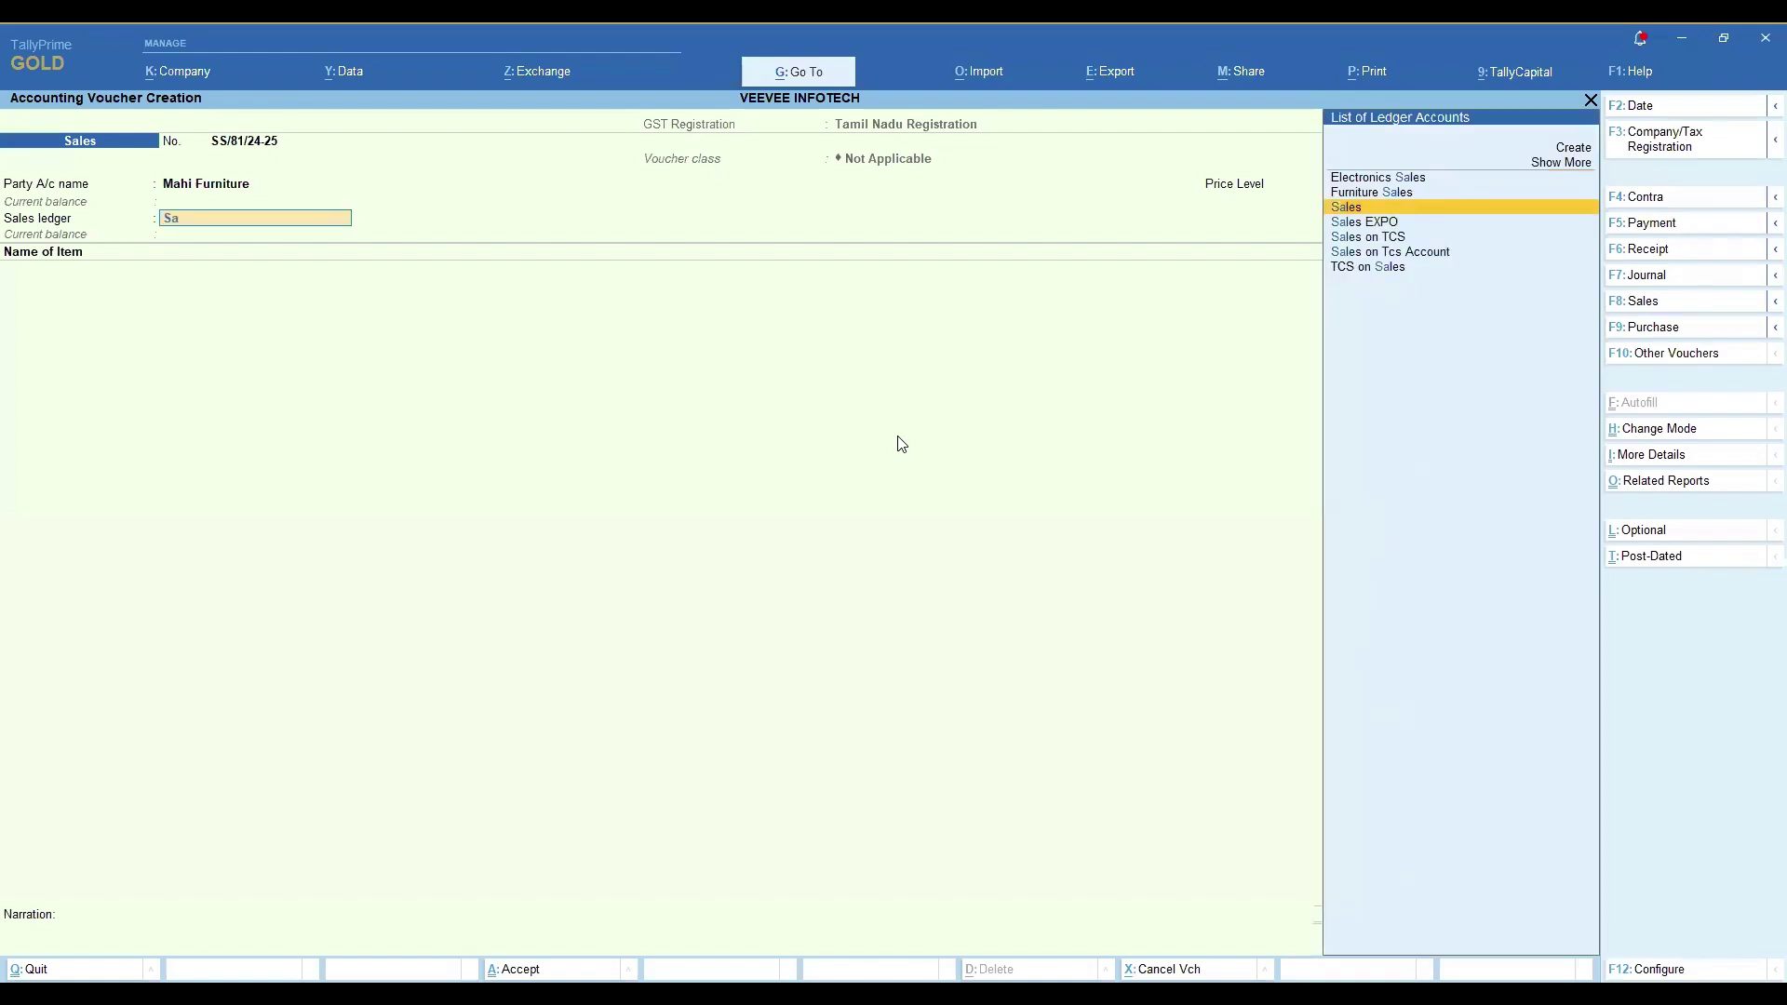
{"action": "key", "text": "Return"}
- Add the stock item Chair, allocated to Main Location with tracking and order numbers Not Applicable
{"action": "type", "text": "Cha"}
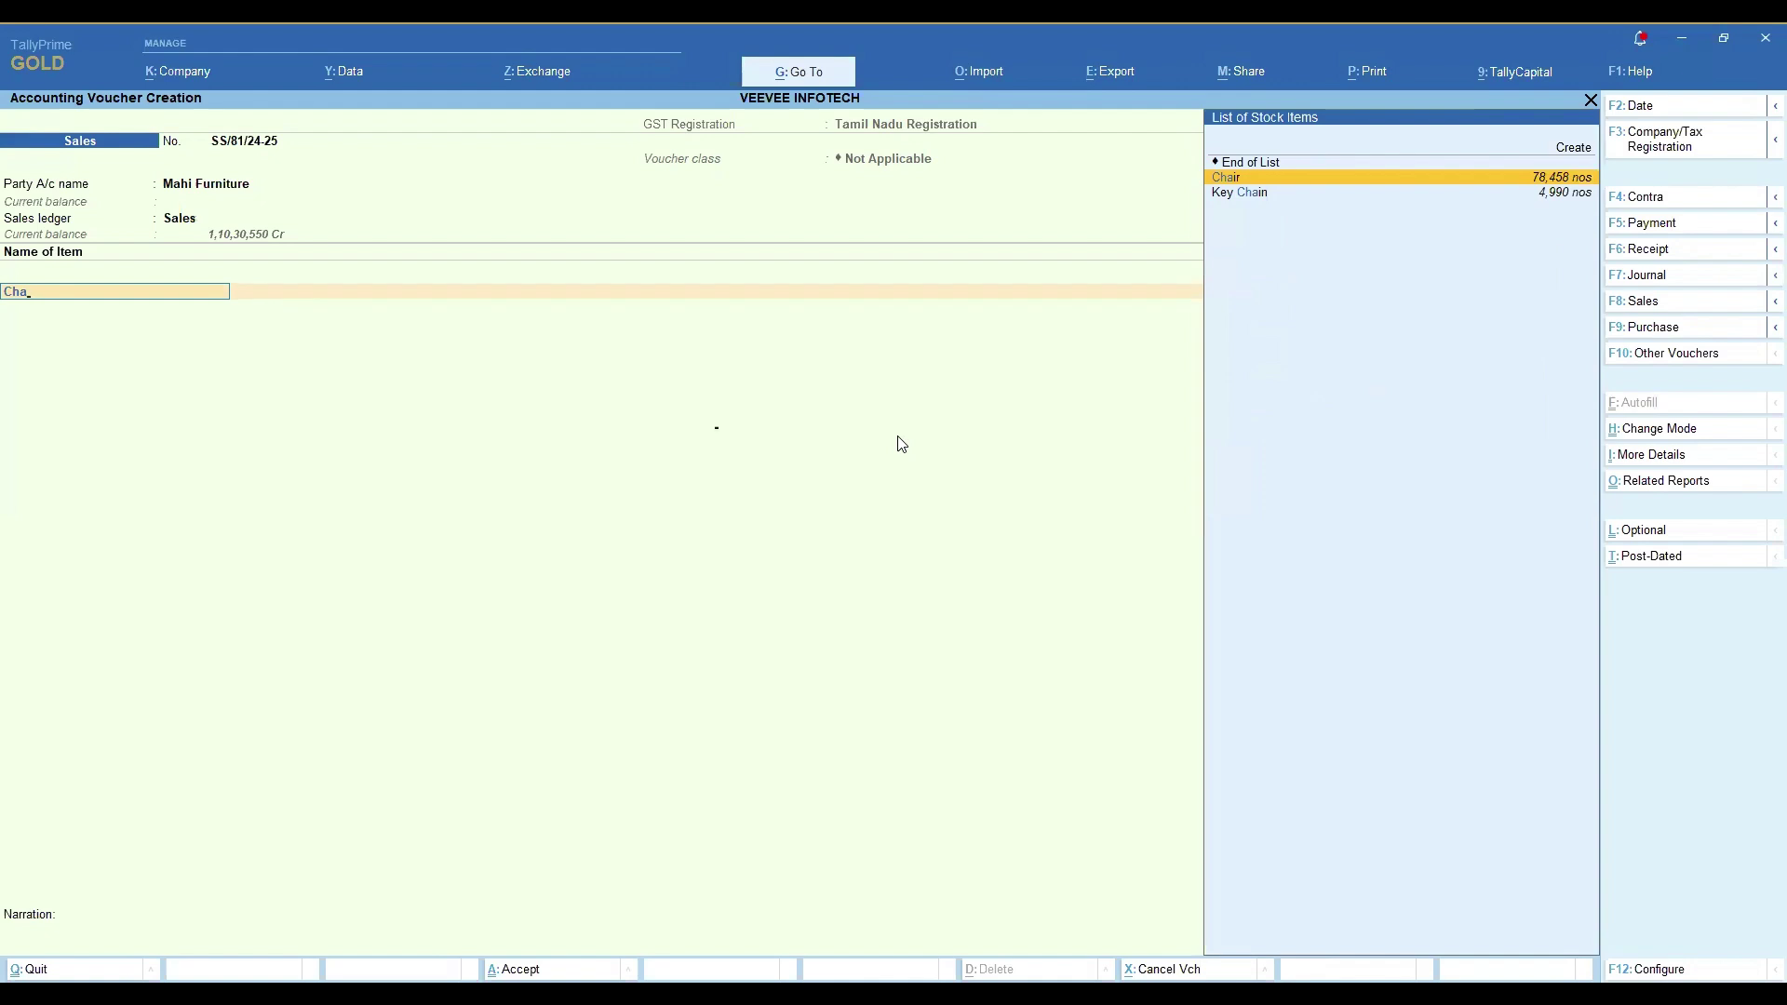
{"action": "key", "text": "Return"}
{"action": "key", "text": "Return"}
{"action": "key", "text": "Return"}
{"action": "key", "text": "Return"}
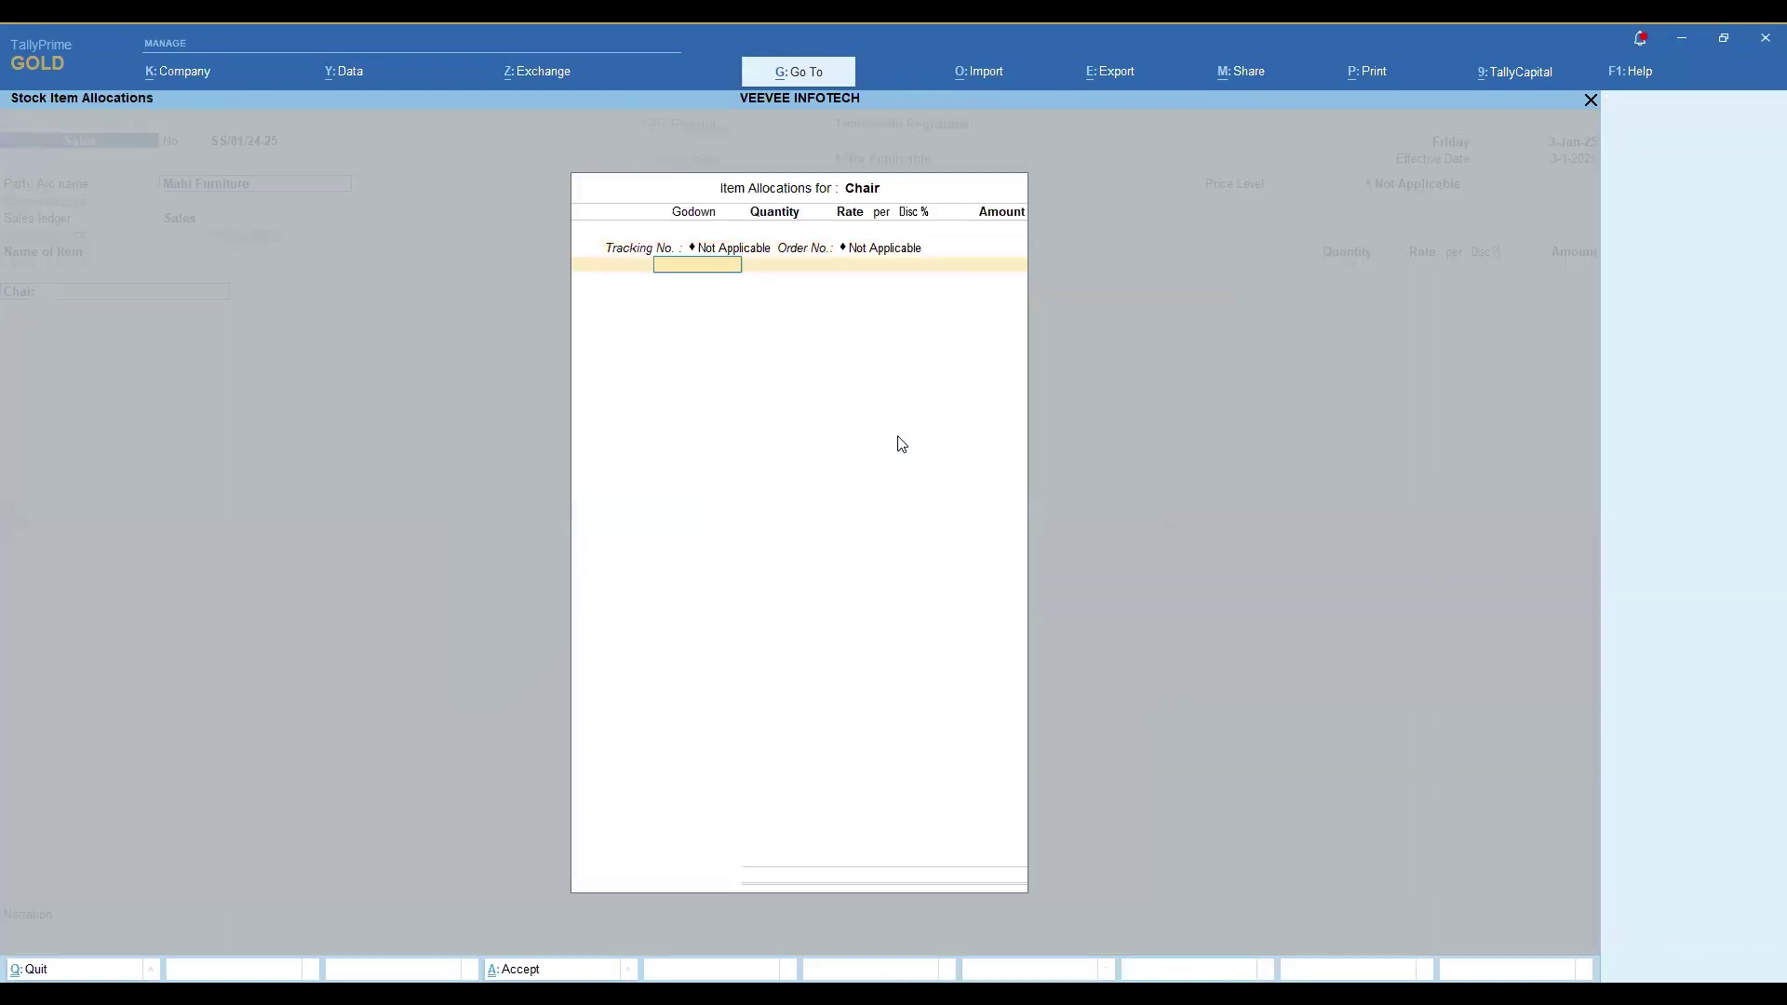
{"action": "key", "text": "Up"}
{"action": "key", "text": "Return"}
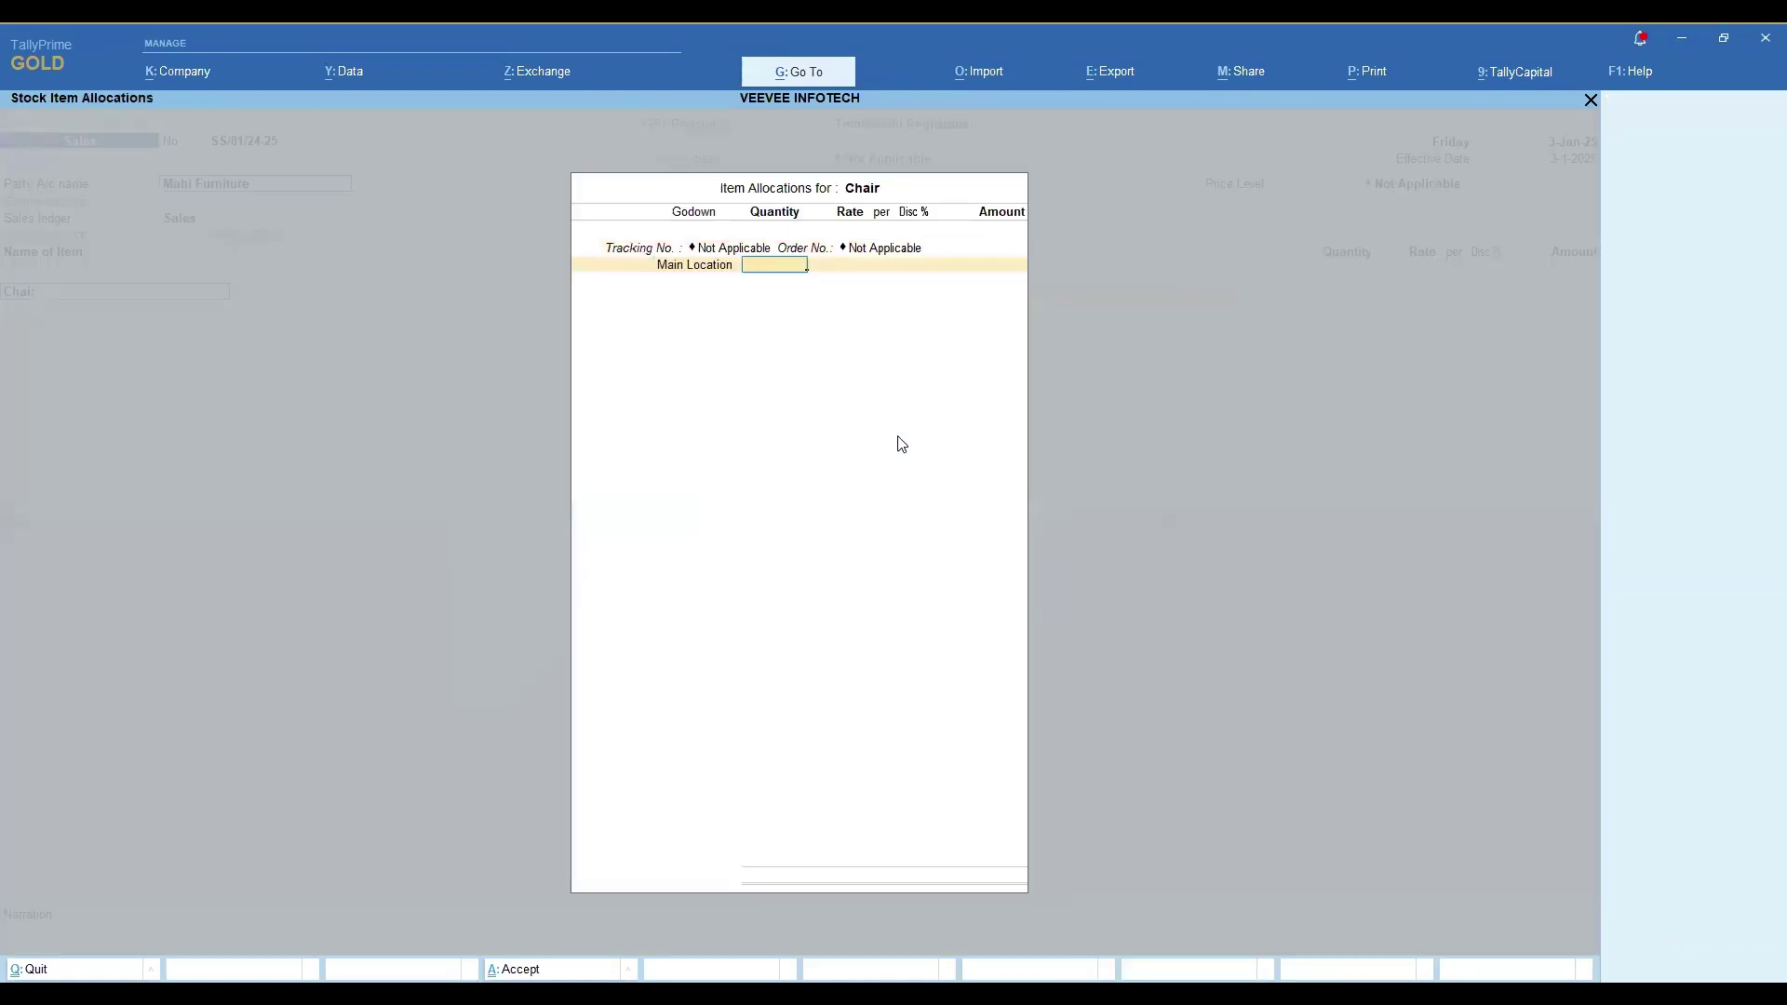
- Enter a quantity of 5 nos for Chair at the default rate without a discount, and finish the item list
{"action": "type", "text": "5"}
{"action": "key", "text": "Return"}
{"action": "key", "text": "Return"}
{"action": "key", "text": "Return"}
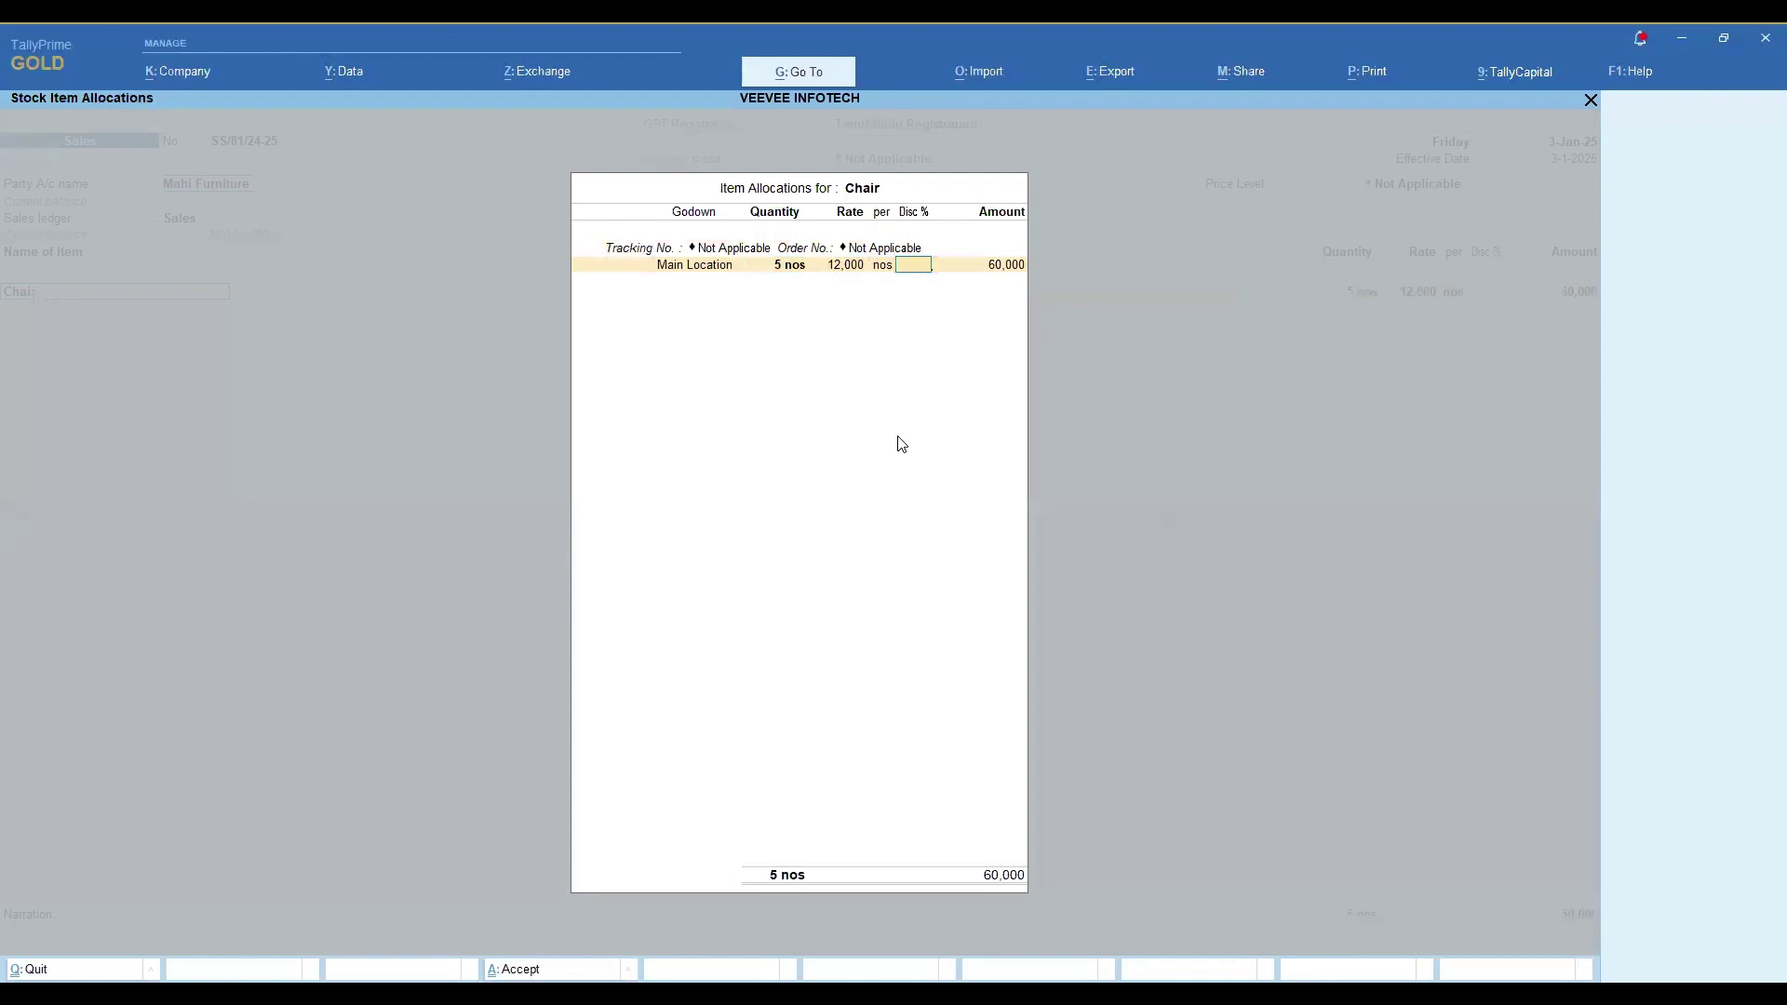
{"action": "key", "text": "Return"}
{"action": "key", "text": "Return"}
{"action": "key", "text": "Return"}
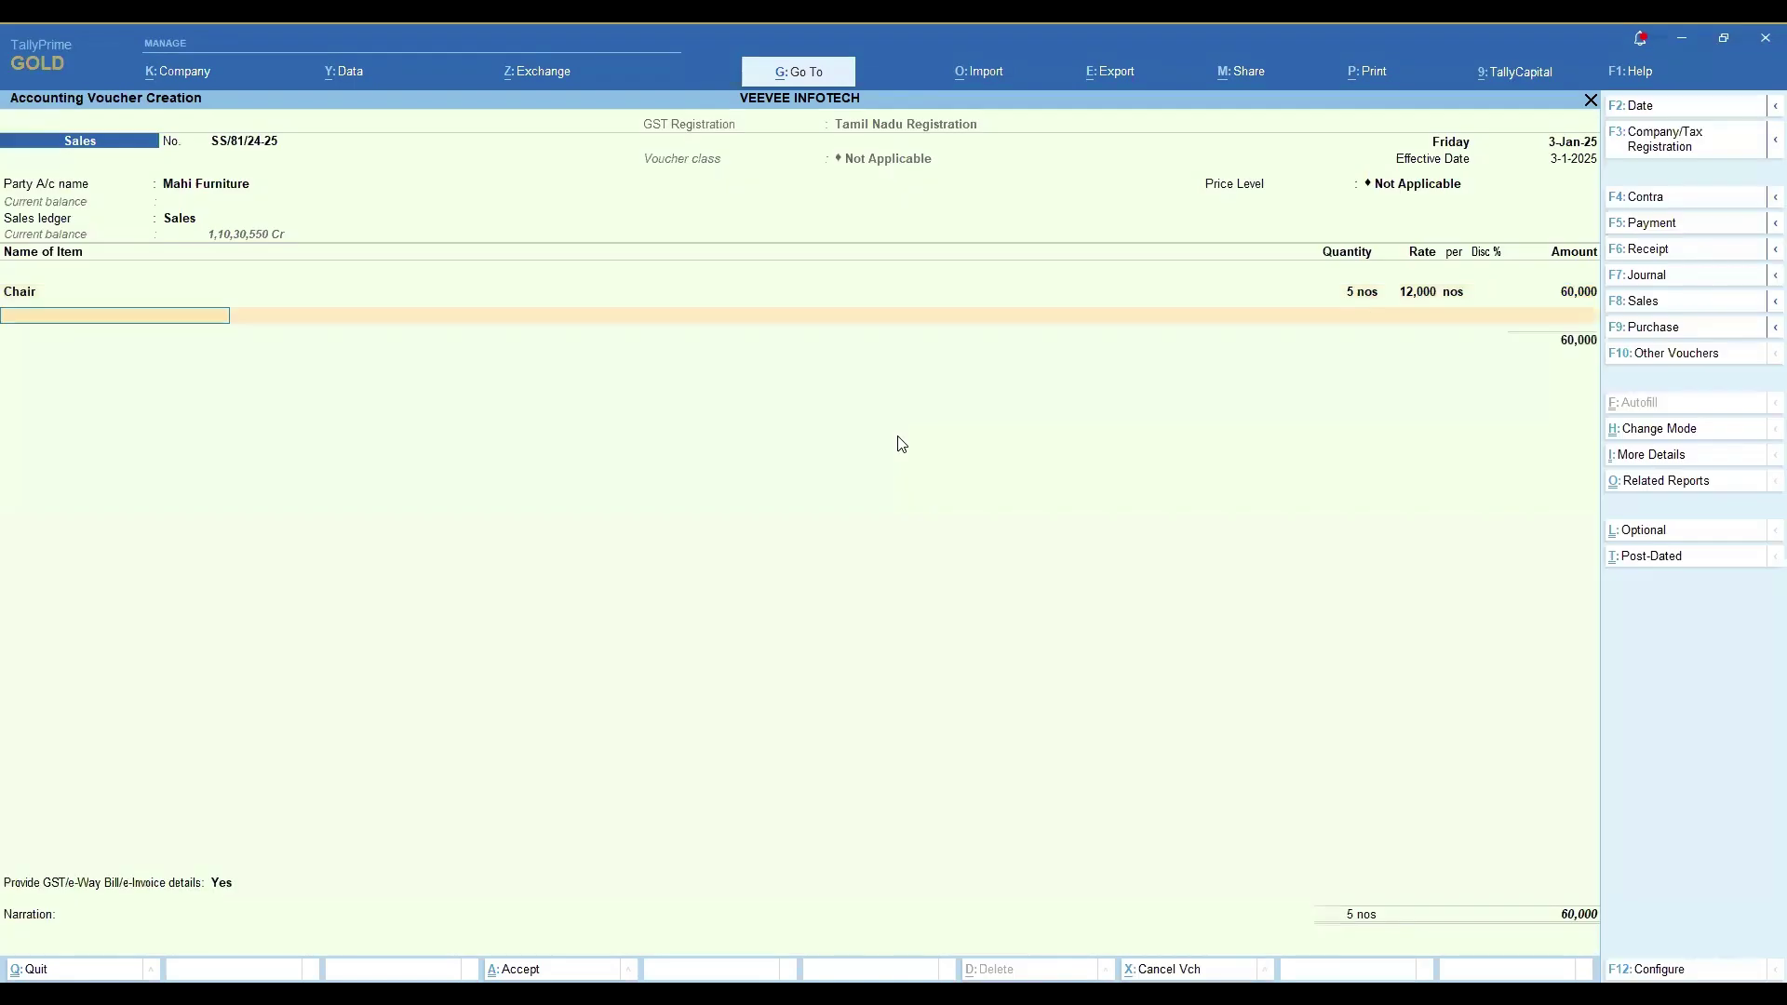
{"action": "key", "text": "Return"}
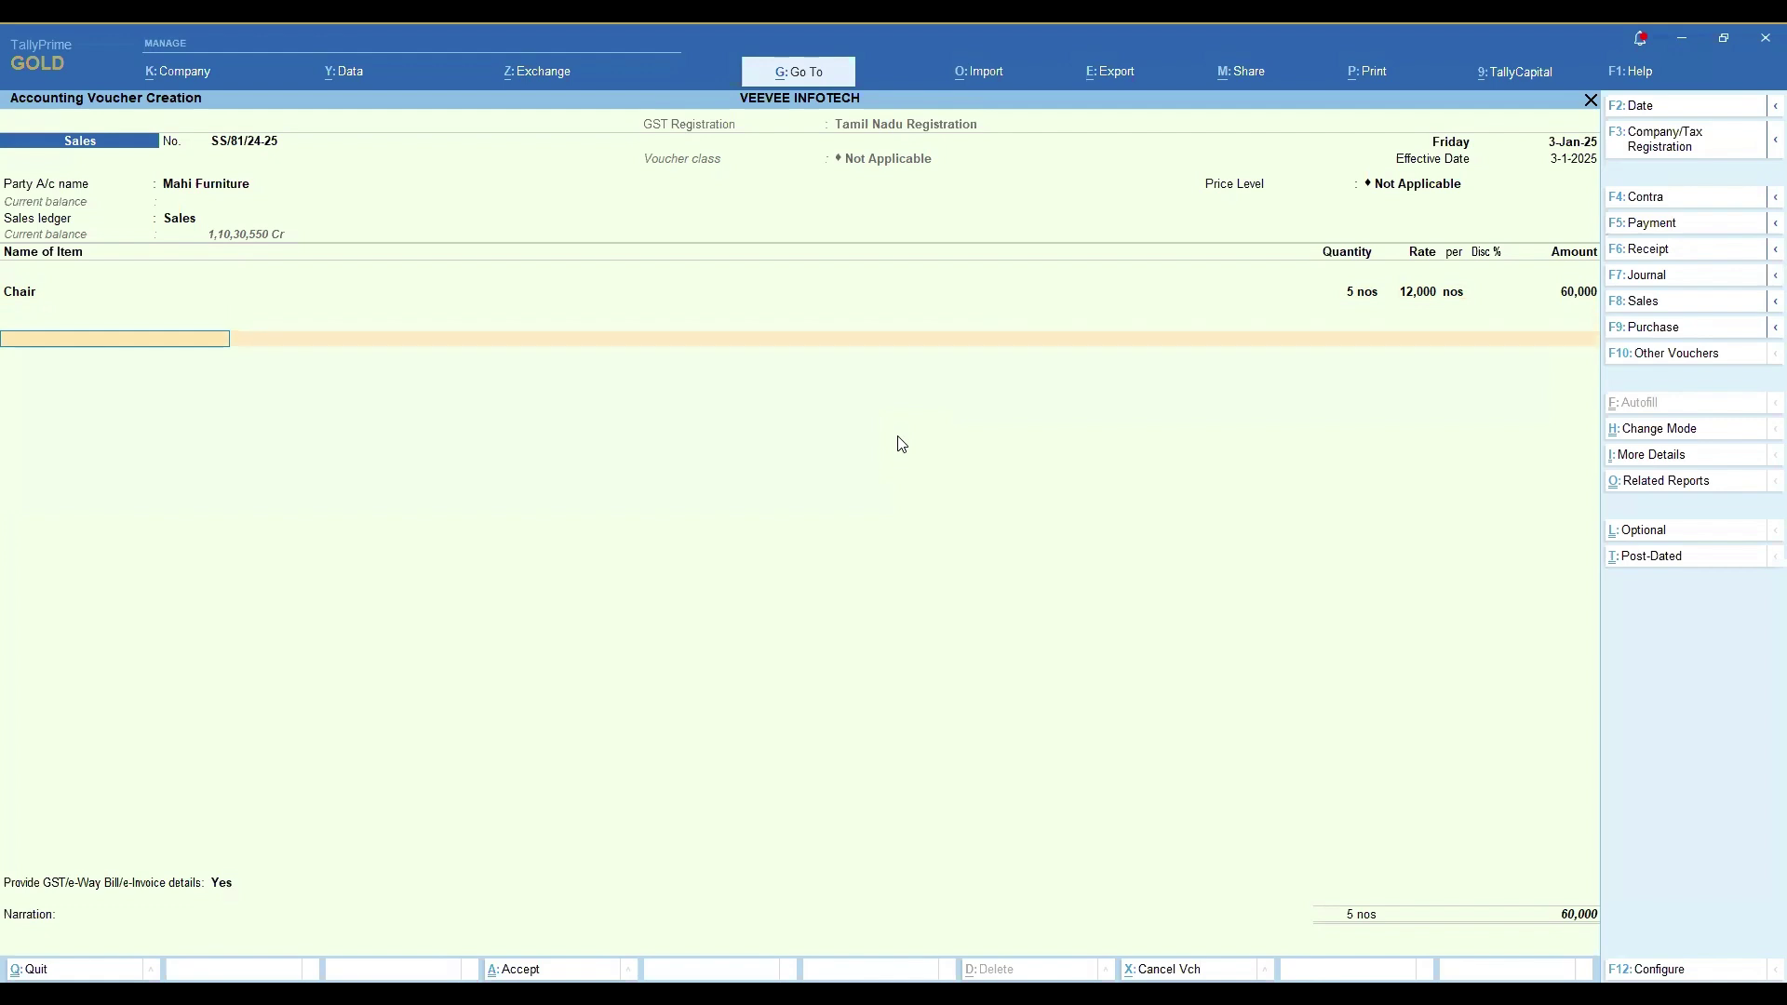
- Add the Cgst @6% and Sgst @6% tax ledgers below the Chair item
{"action": "type", "text": "Cgst"}
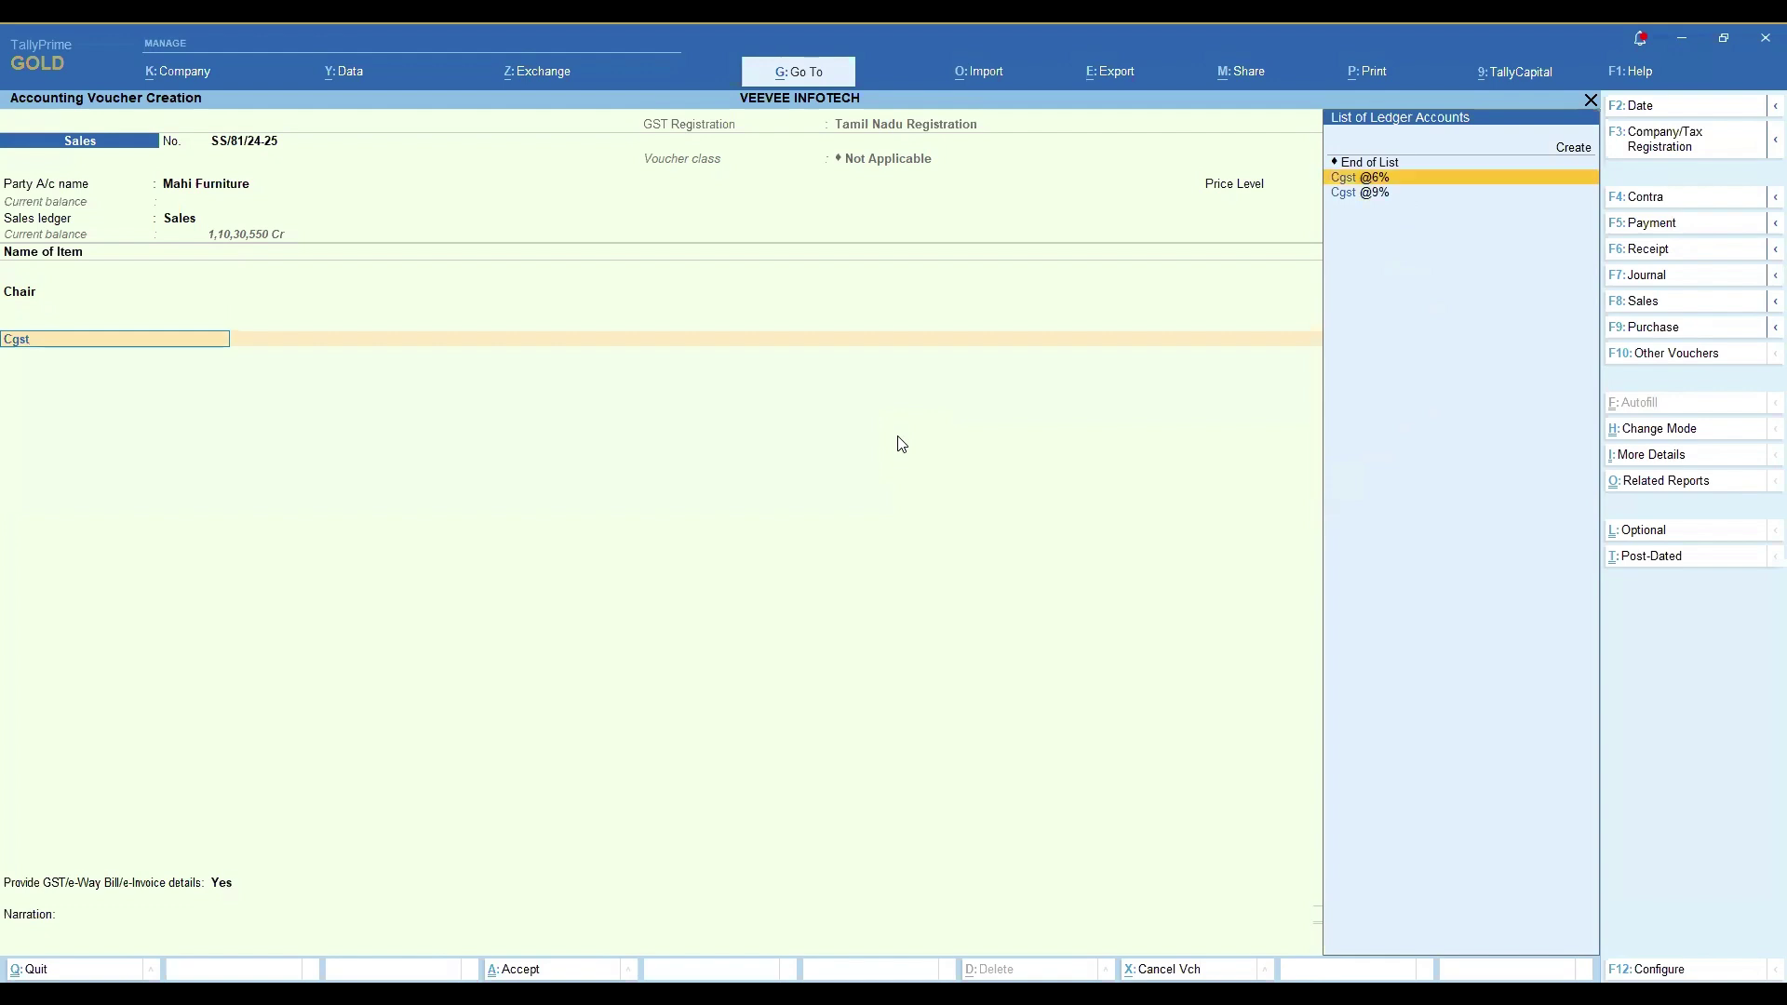
{"action": "key", "text": "Return"}
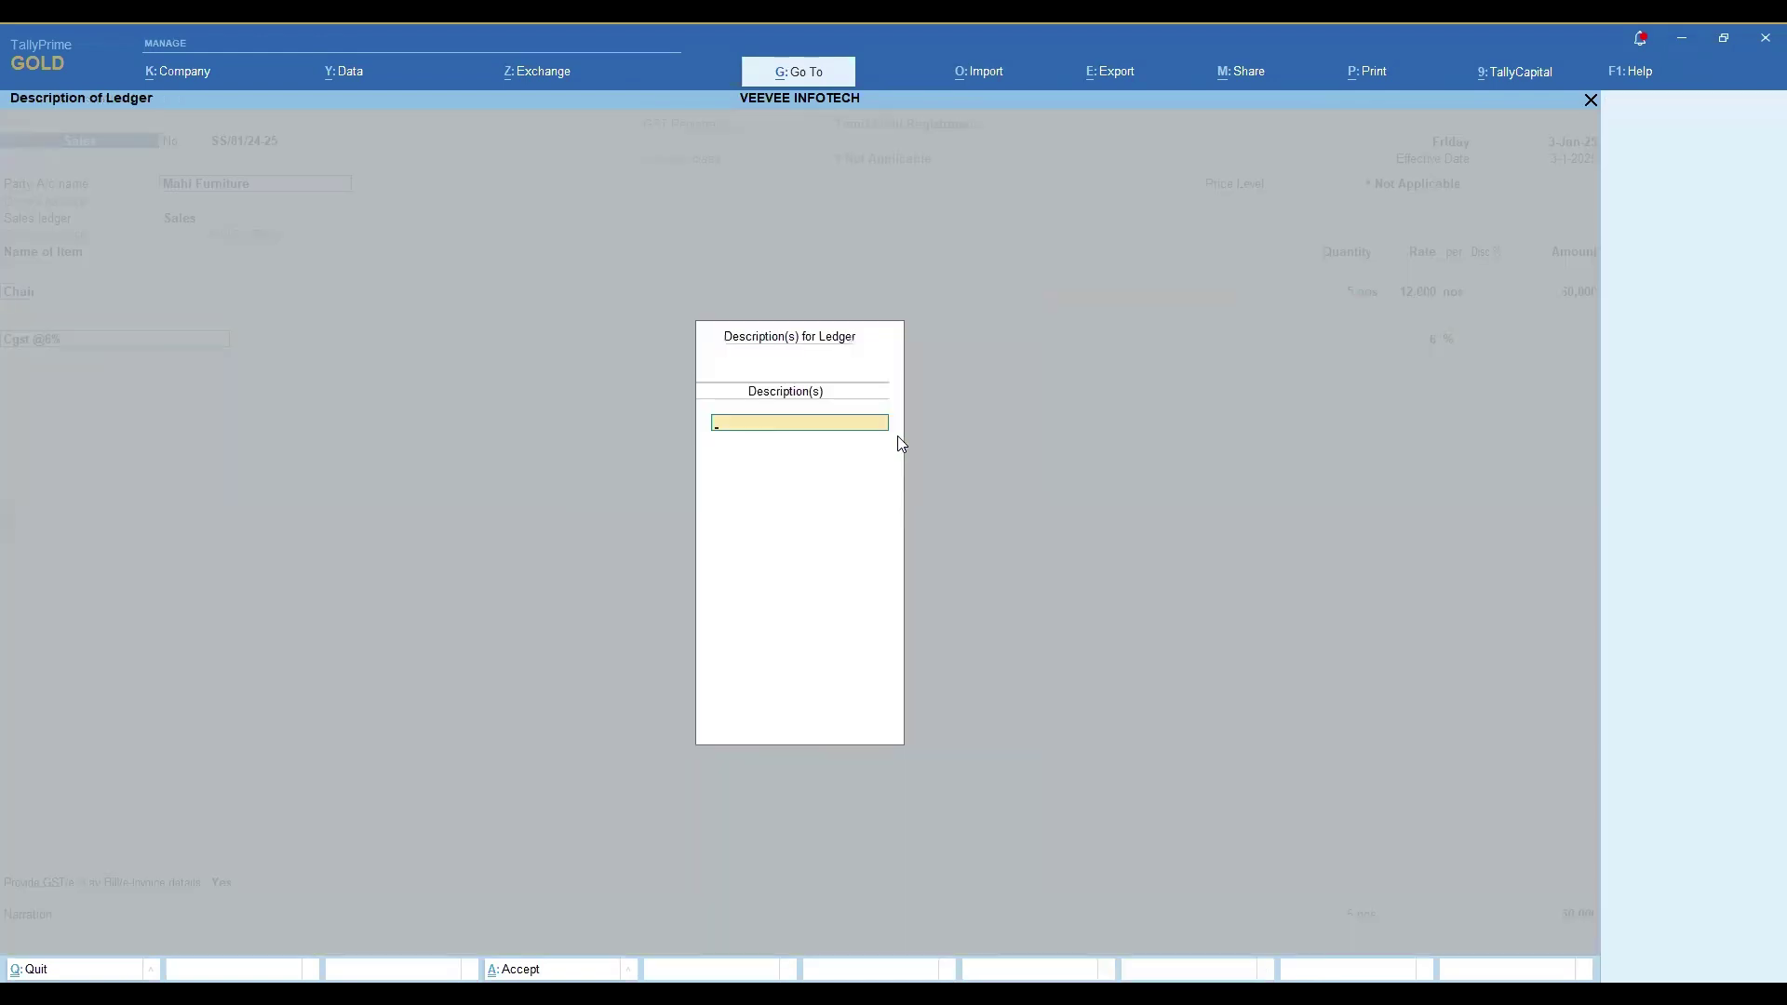
{"action": "key", "text": "Return"}
{"action": "key", "text": "Return"}
{"action": "type", "text": "Sgs"}
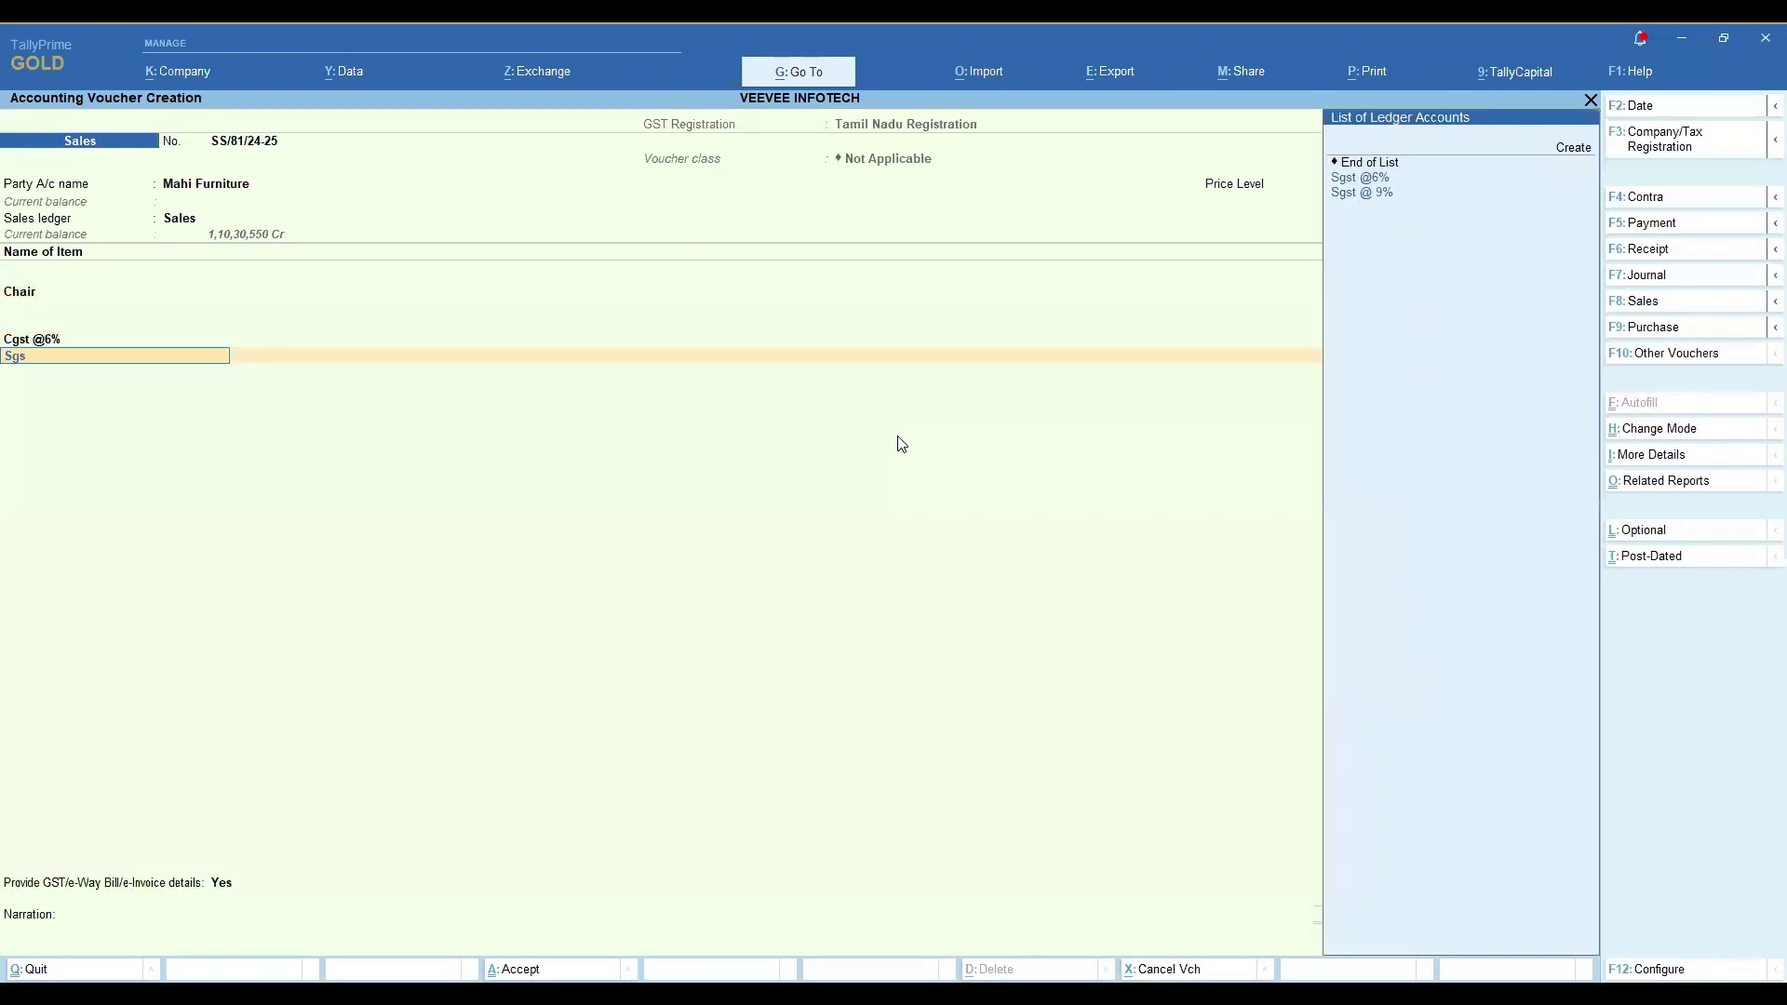
{"action": "key", "text": "Return"}
{"action": "key", "text": "Return"}
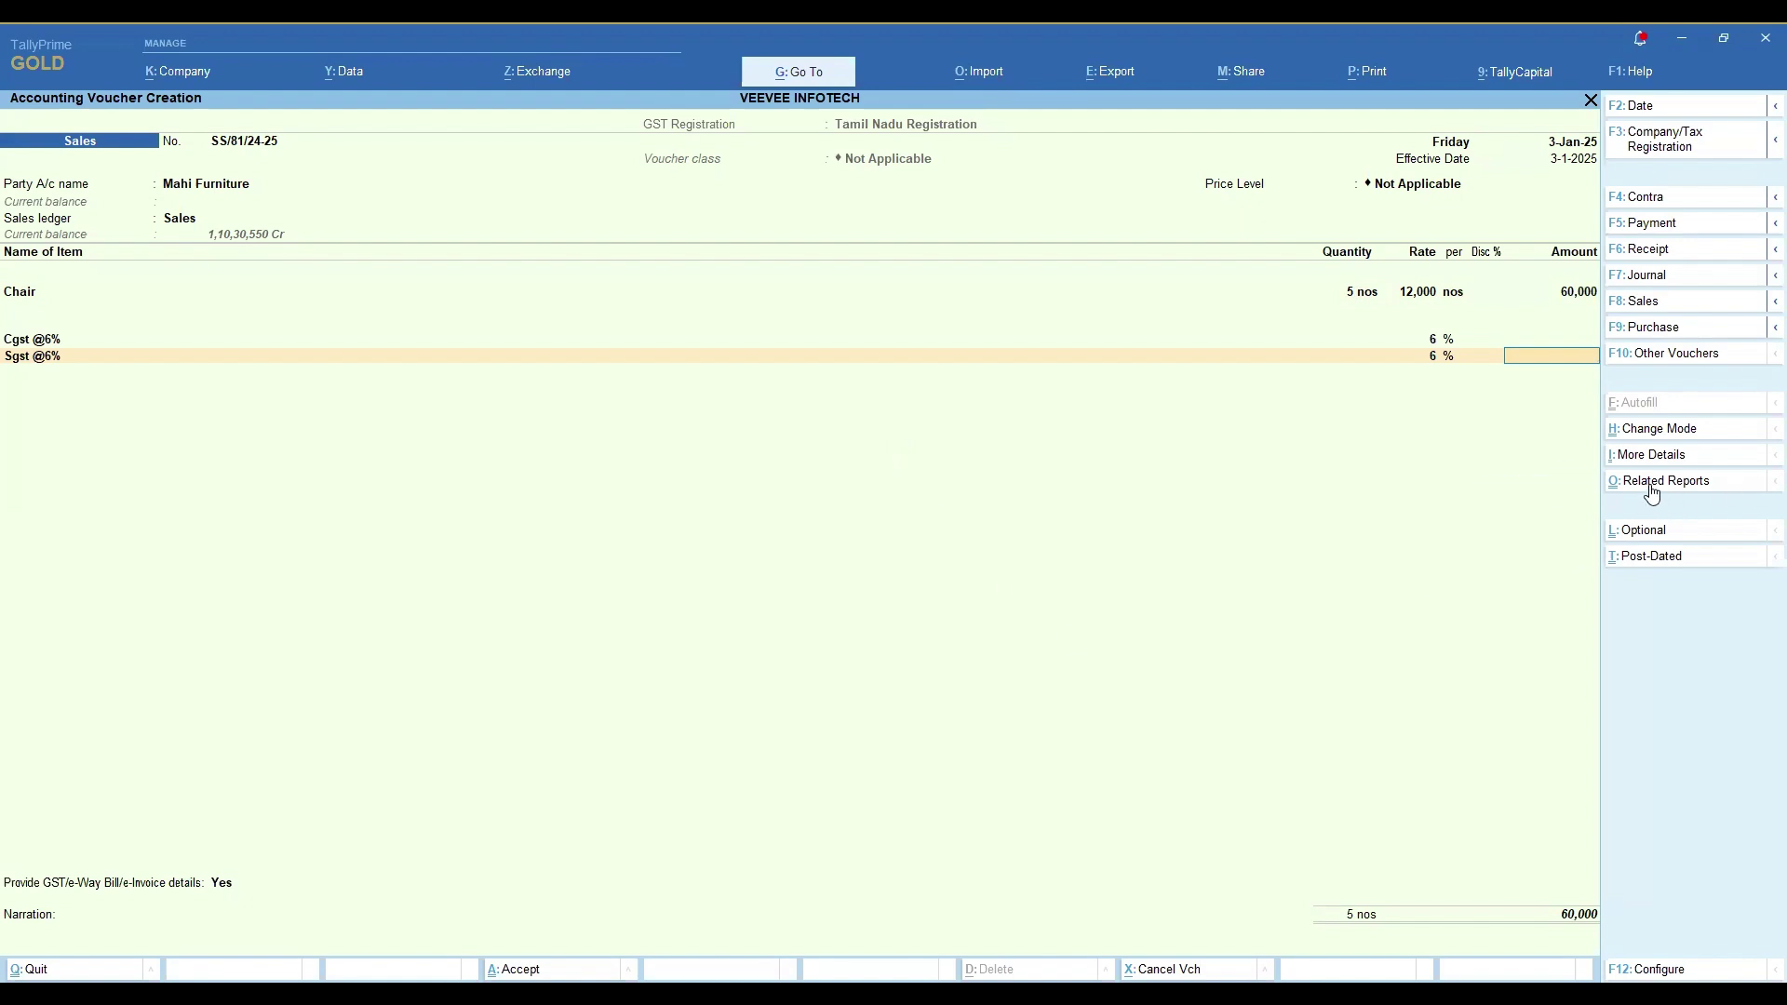
- Check the voucher's GST - Tax Analysis in detailed view, then return to the voucher
{"action": "key", "text": "ctrl+o"}
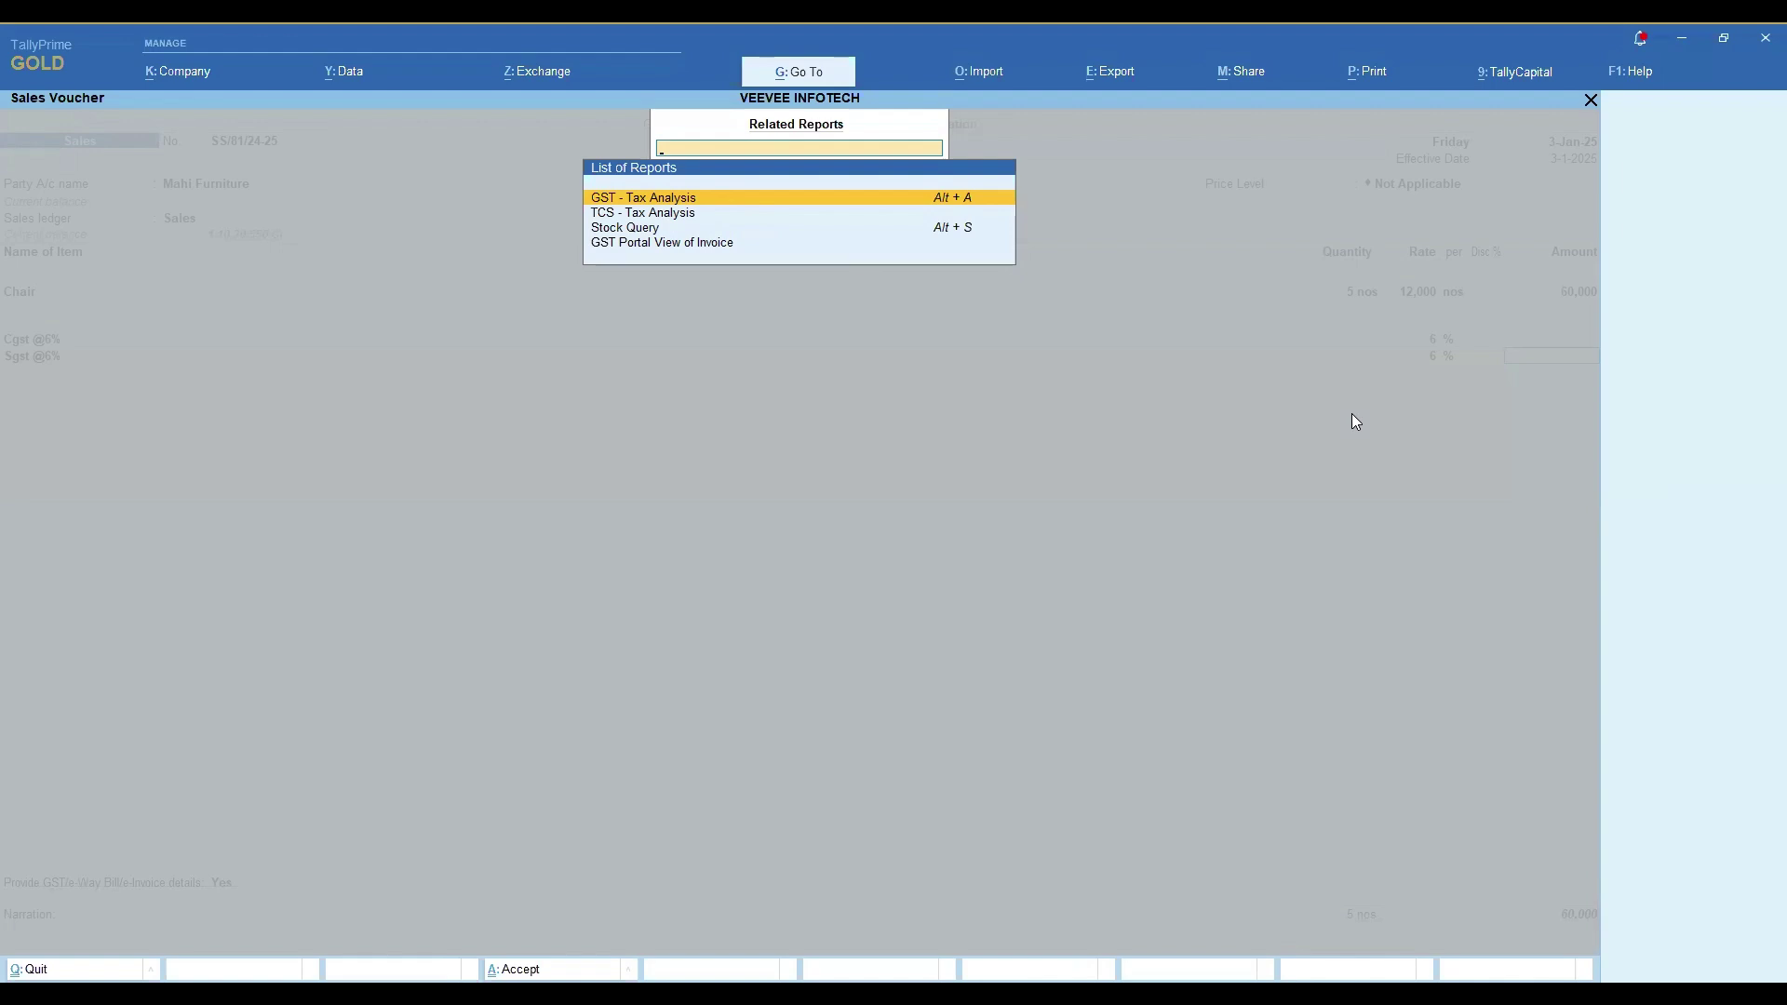
{"action": "key", "text": "Return"}
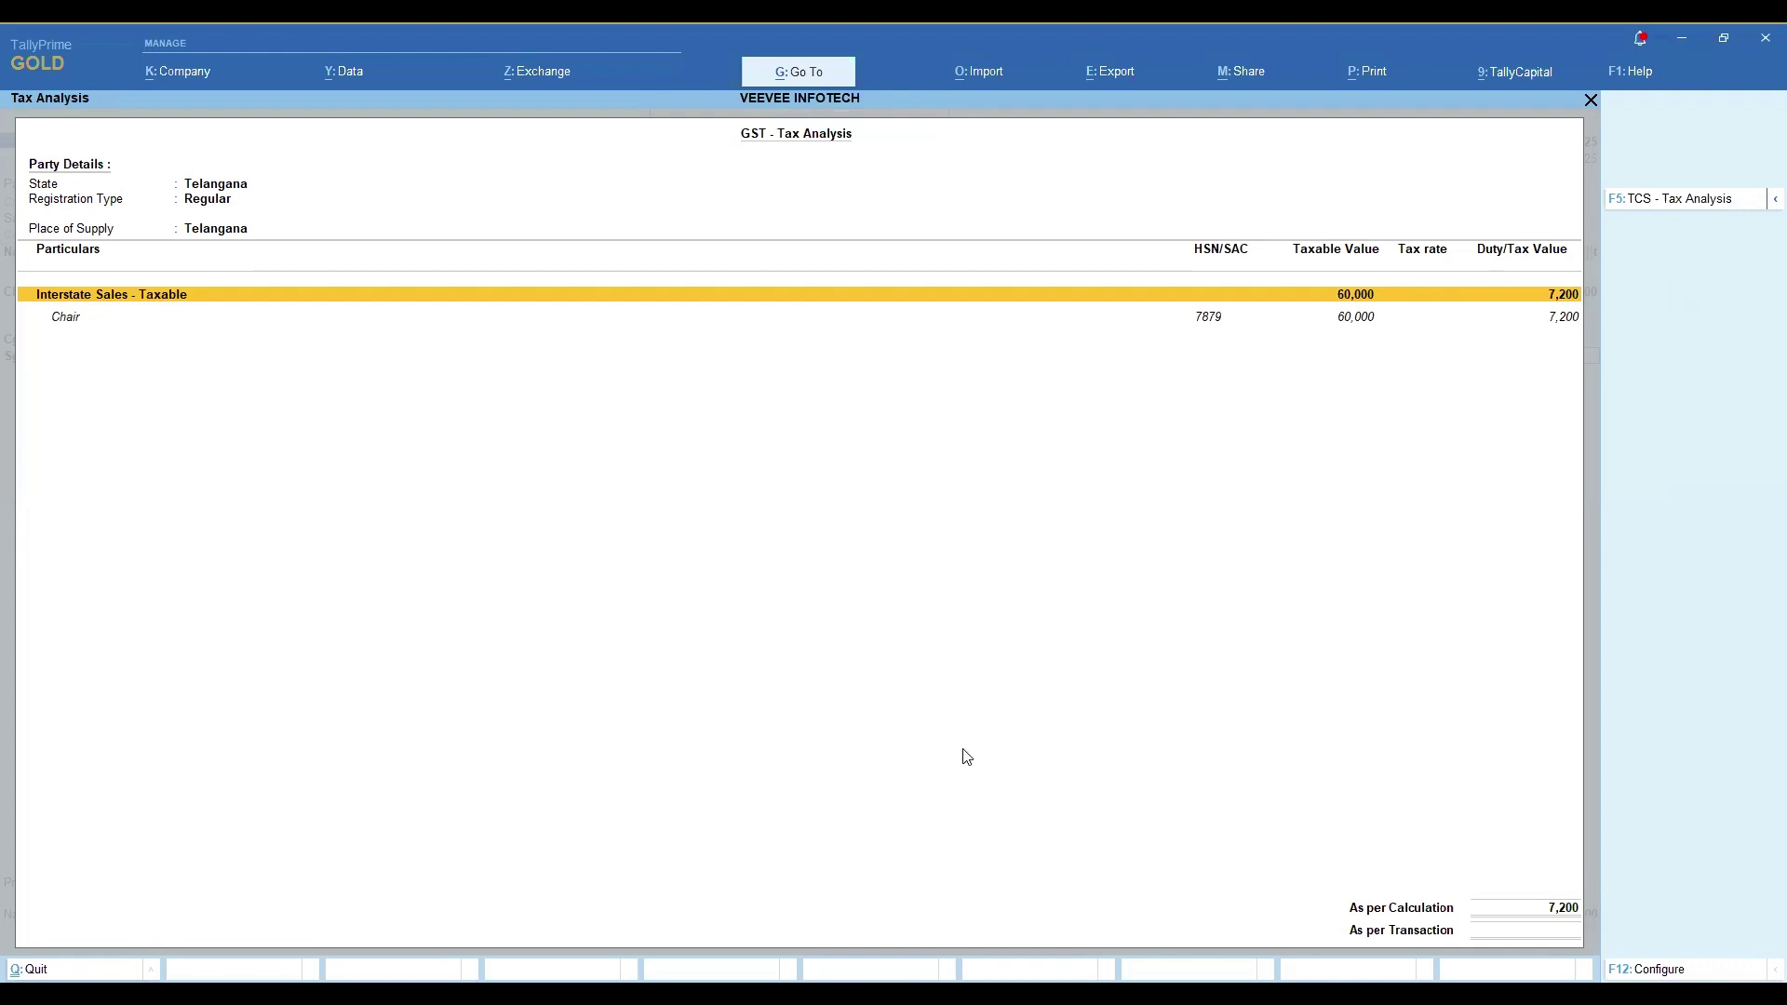
{"action": "key", "text": "alt+F1"}
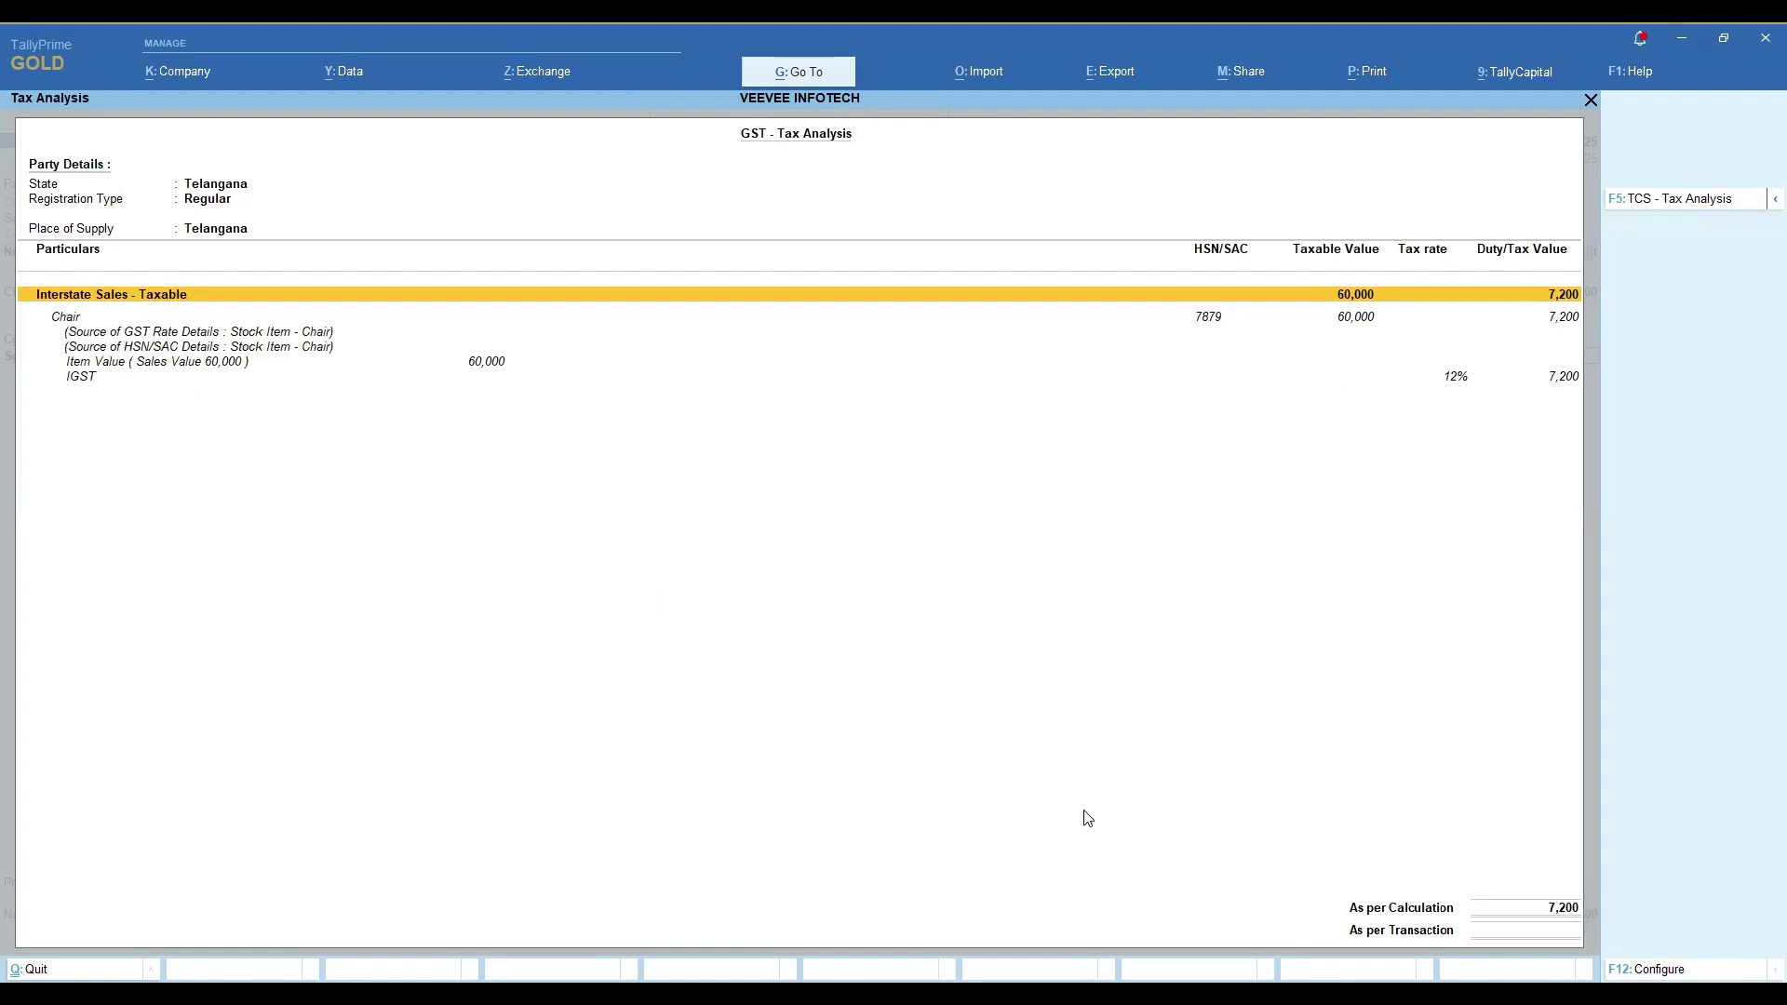
{"action": "key", "text": "Escape"}
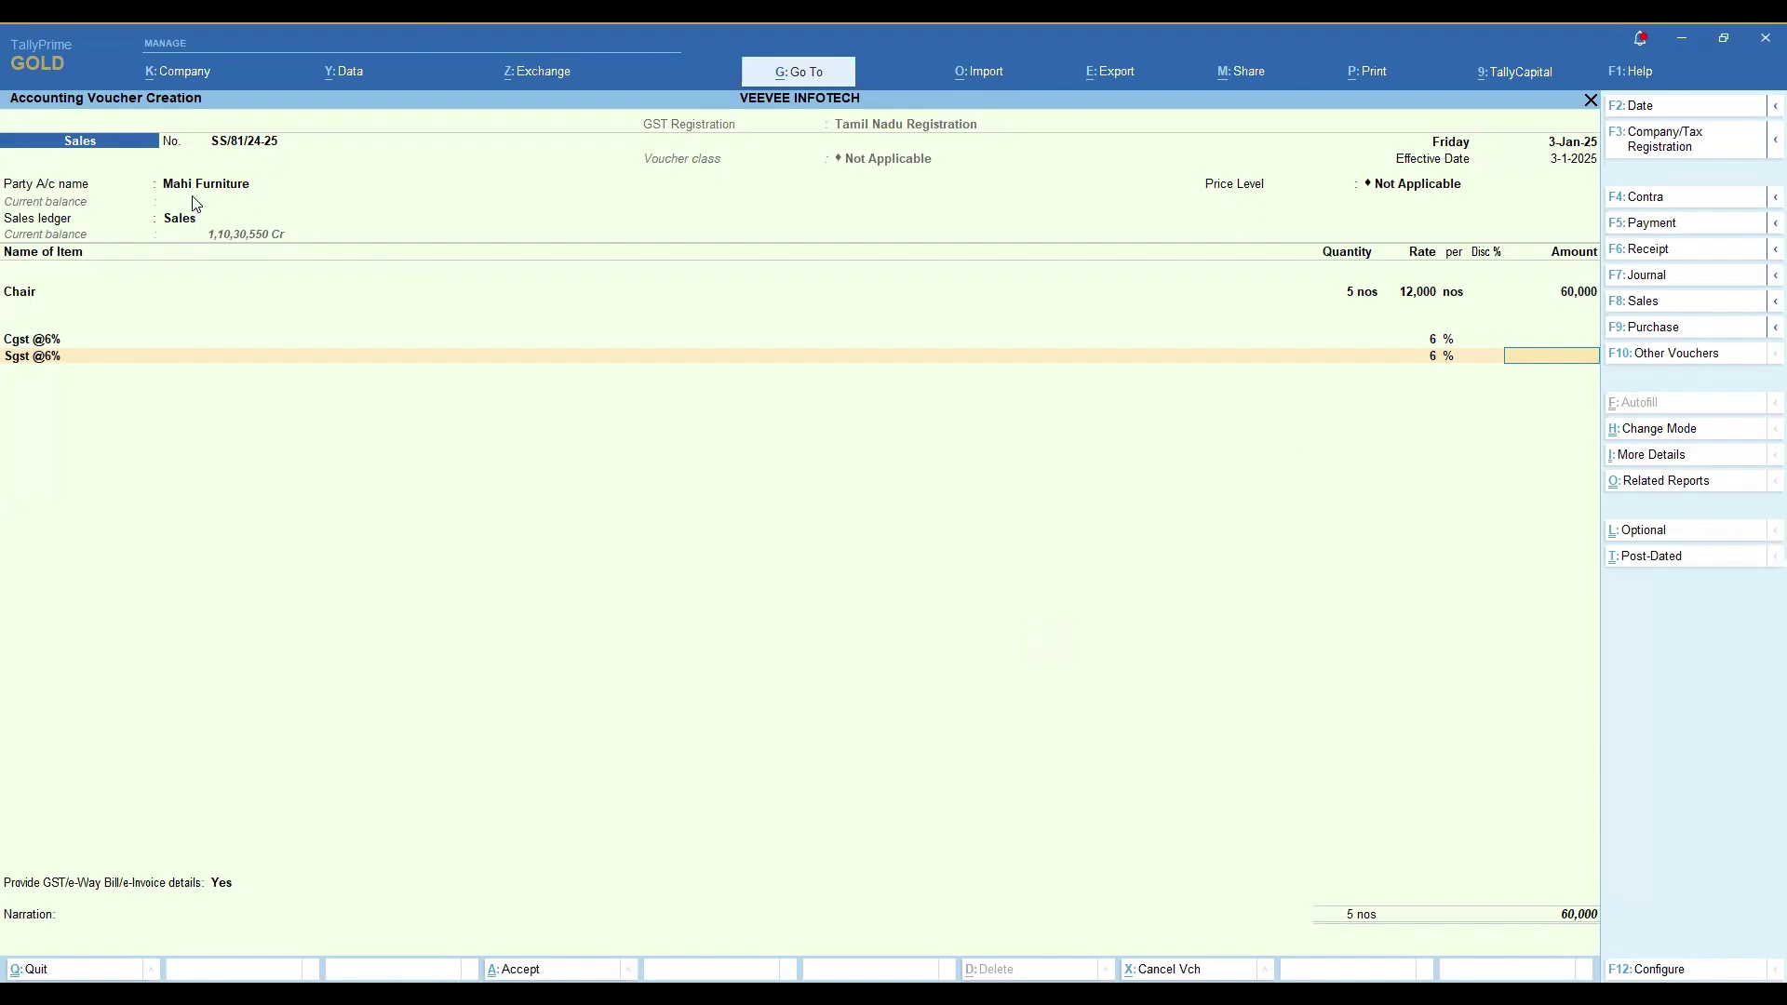
- Alter the Mahi Furniture ledger's state to Tamil Nadu, with 3-Jan-25 as the effective date for mailing details
{"action": "left_click", "coordinate": [270, 200]}
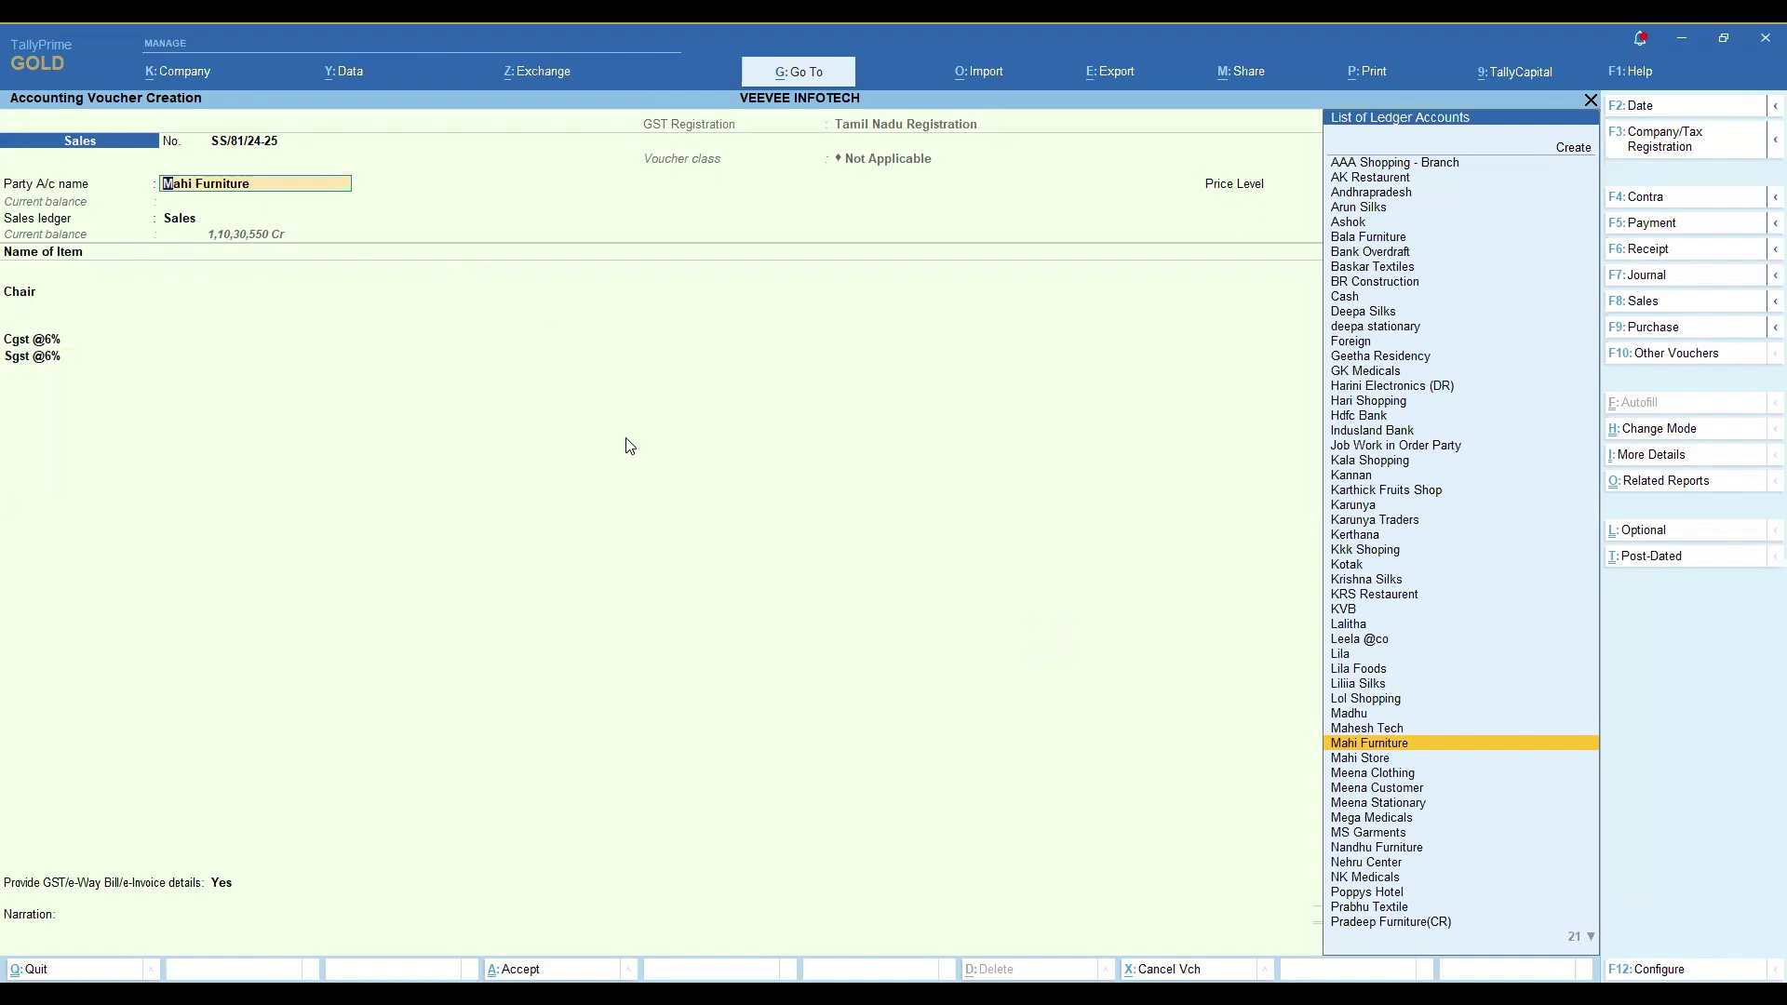
{"action": "key", "text": "ctrl+Return"}
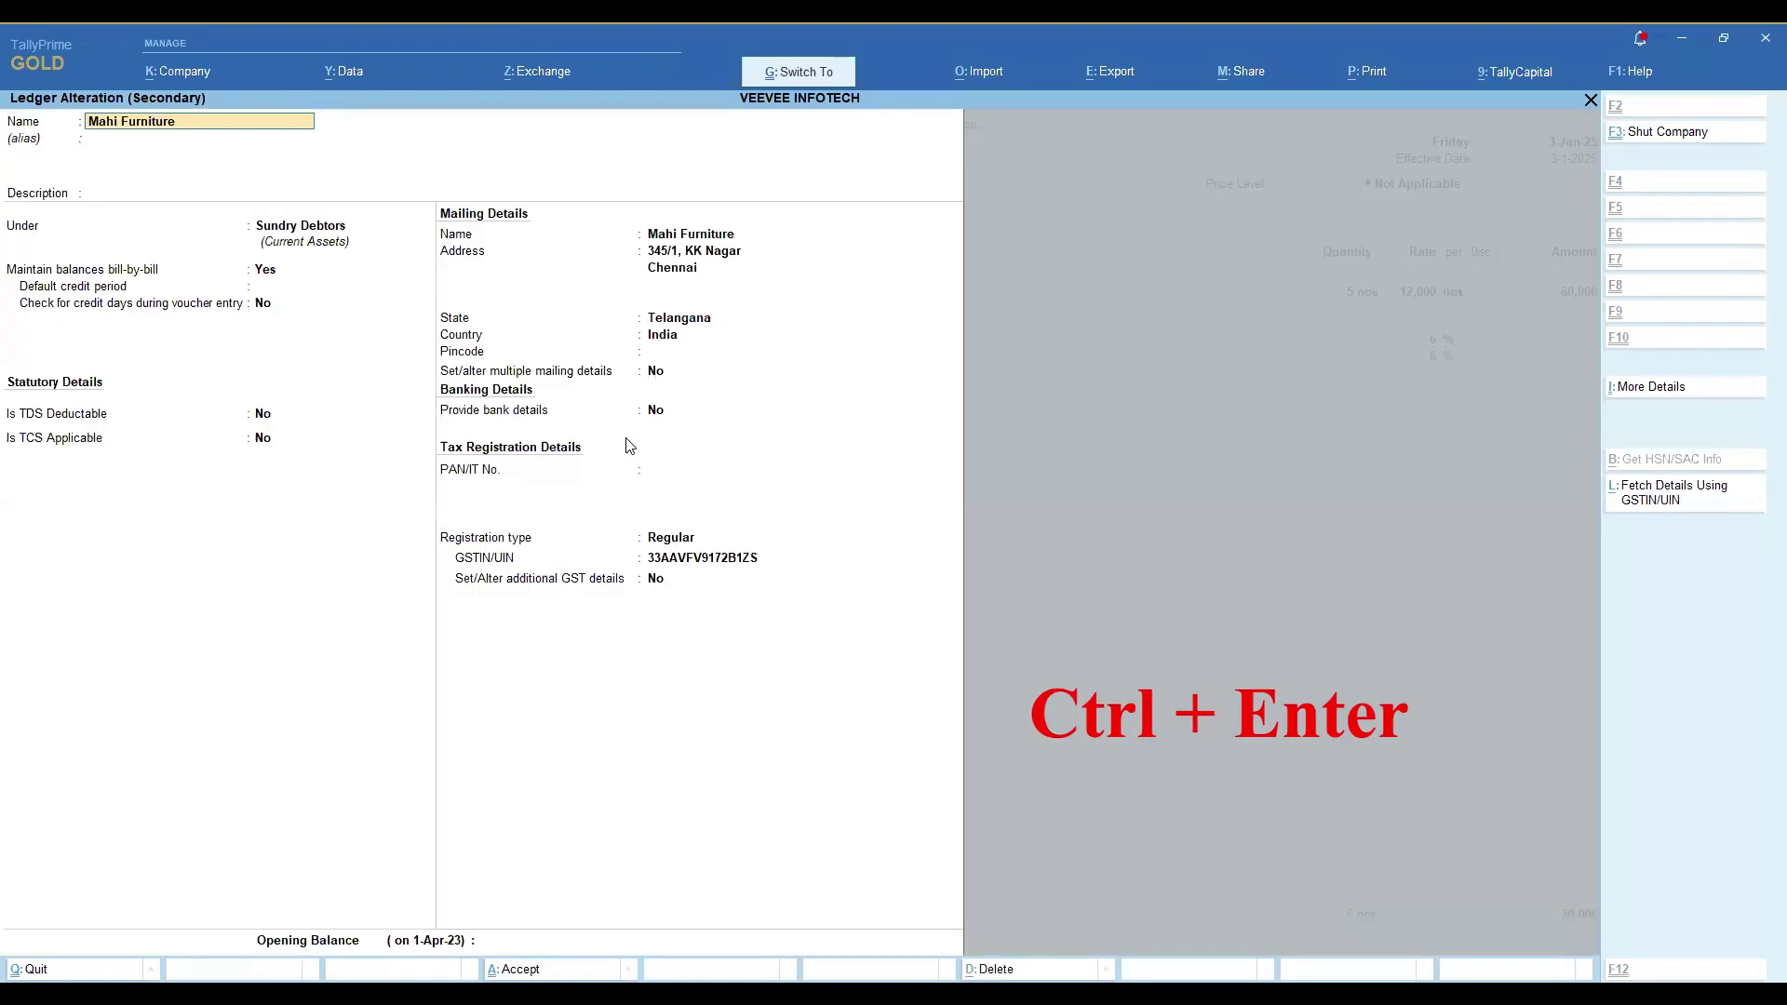
{"action": "key", "text": "Return"}
{"action": "key", "text": "Return"}
{"action": "key", "text": "Return"}
{"action": "key", "text": "Return"}
{"action": "key", "text": "Return"}
{"action": "key", "text": "Return"}
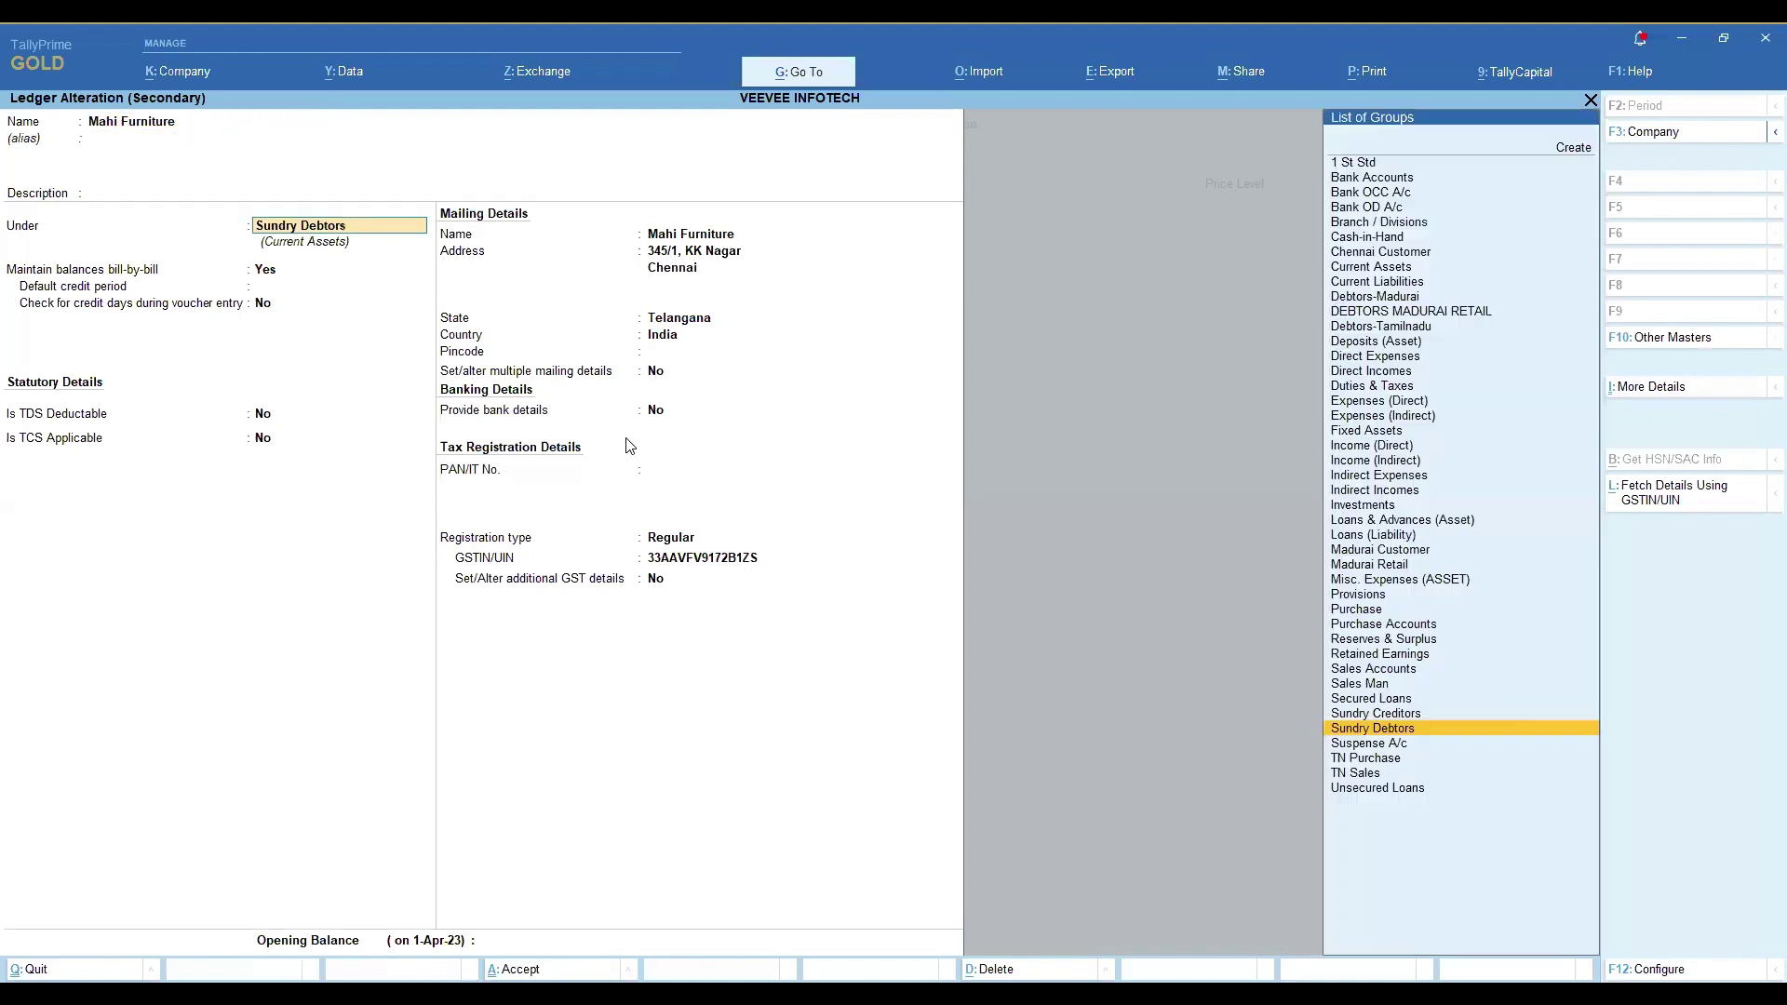
{"action": "key", "text": "Return"}
{"action": "key", "text": "Return"}
{"action": "key", "text": "Return"}
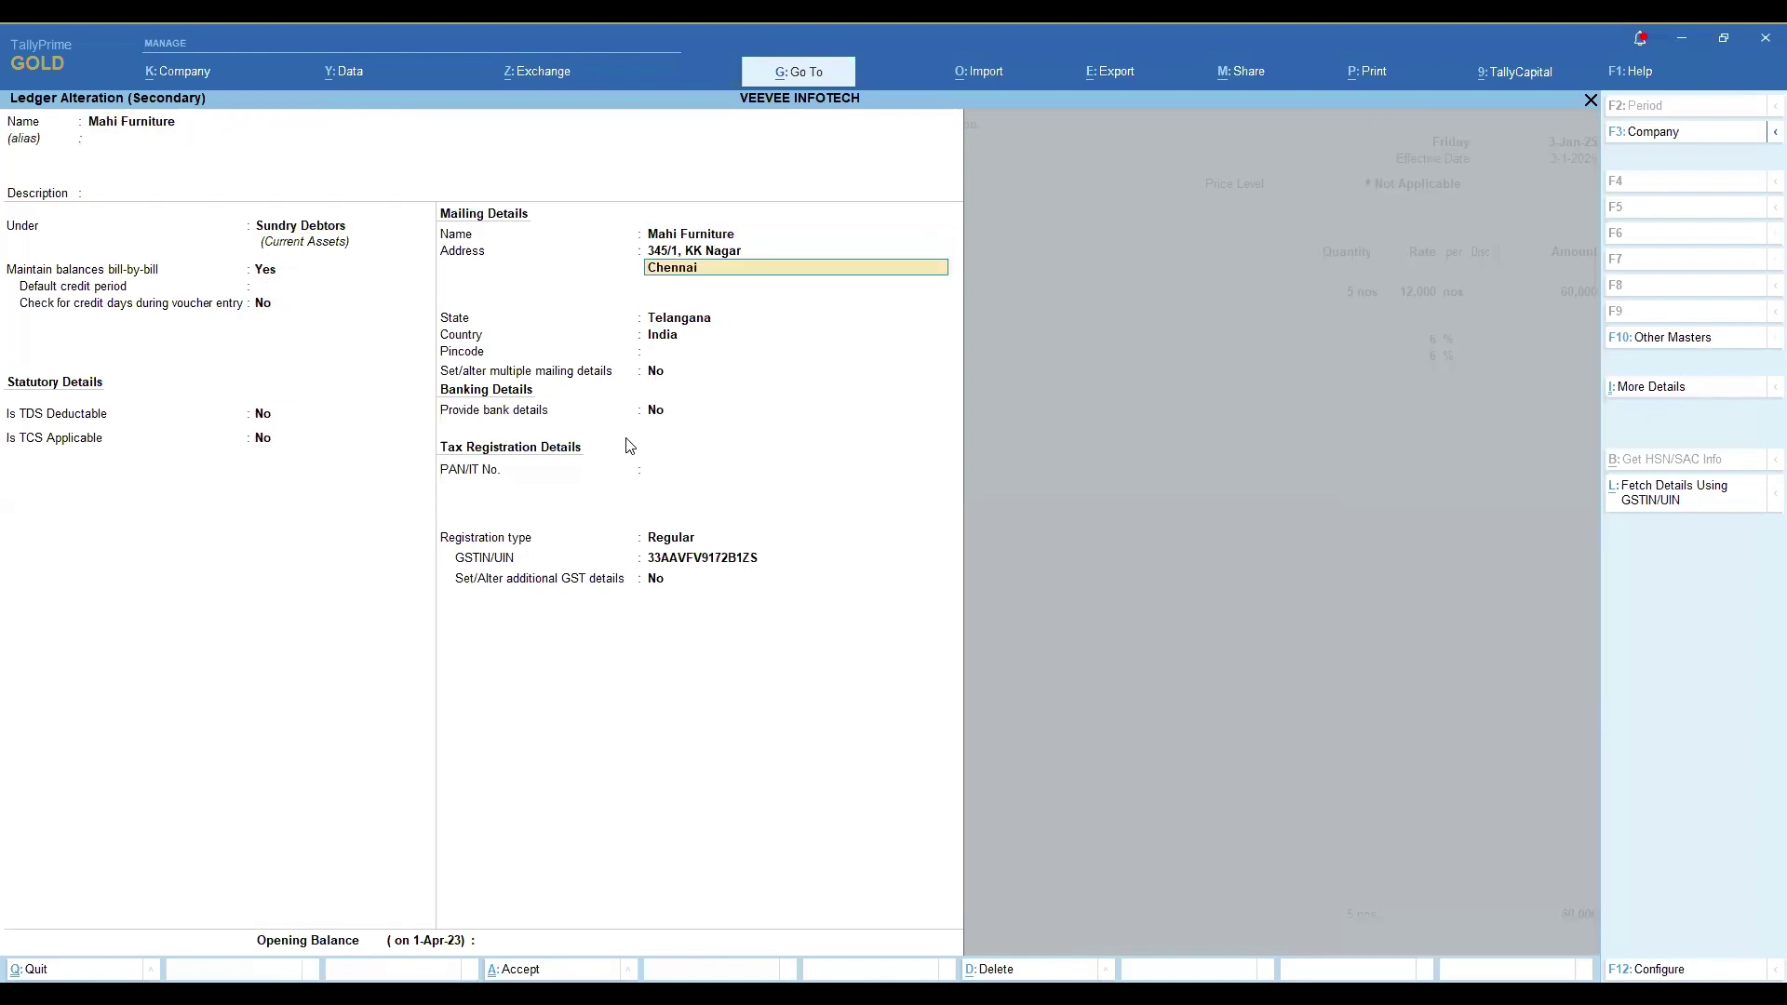
{"action": "key", "text": "Return"}
{"action": "key", "text": "Return"}
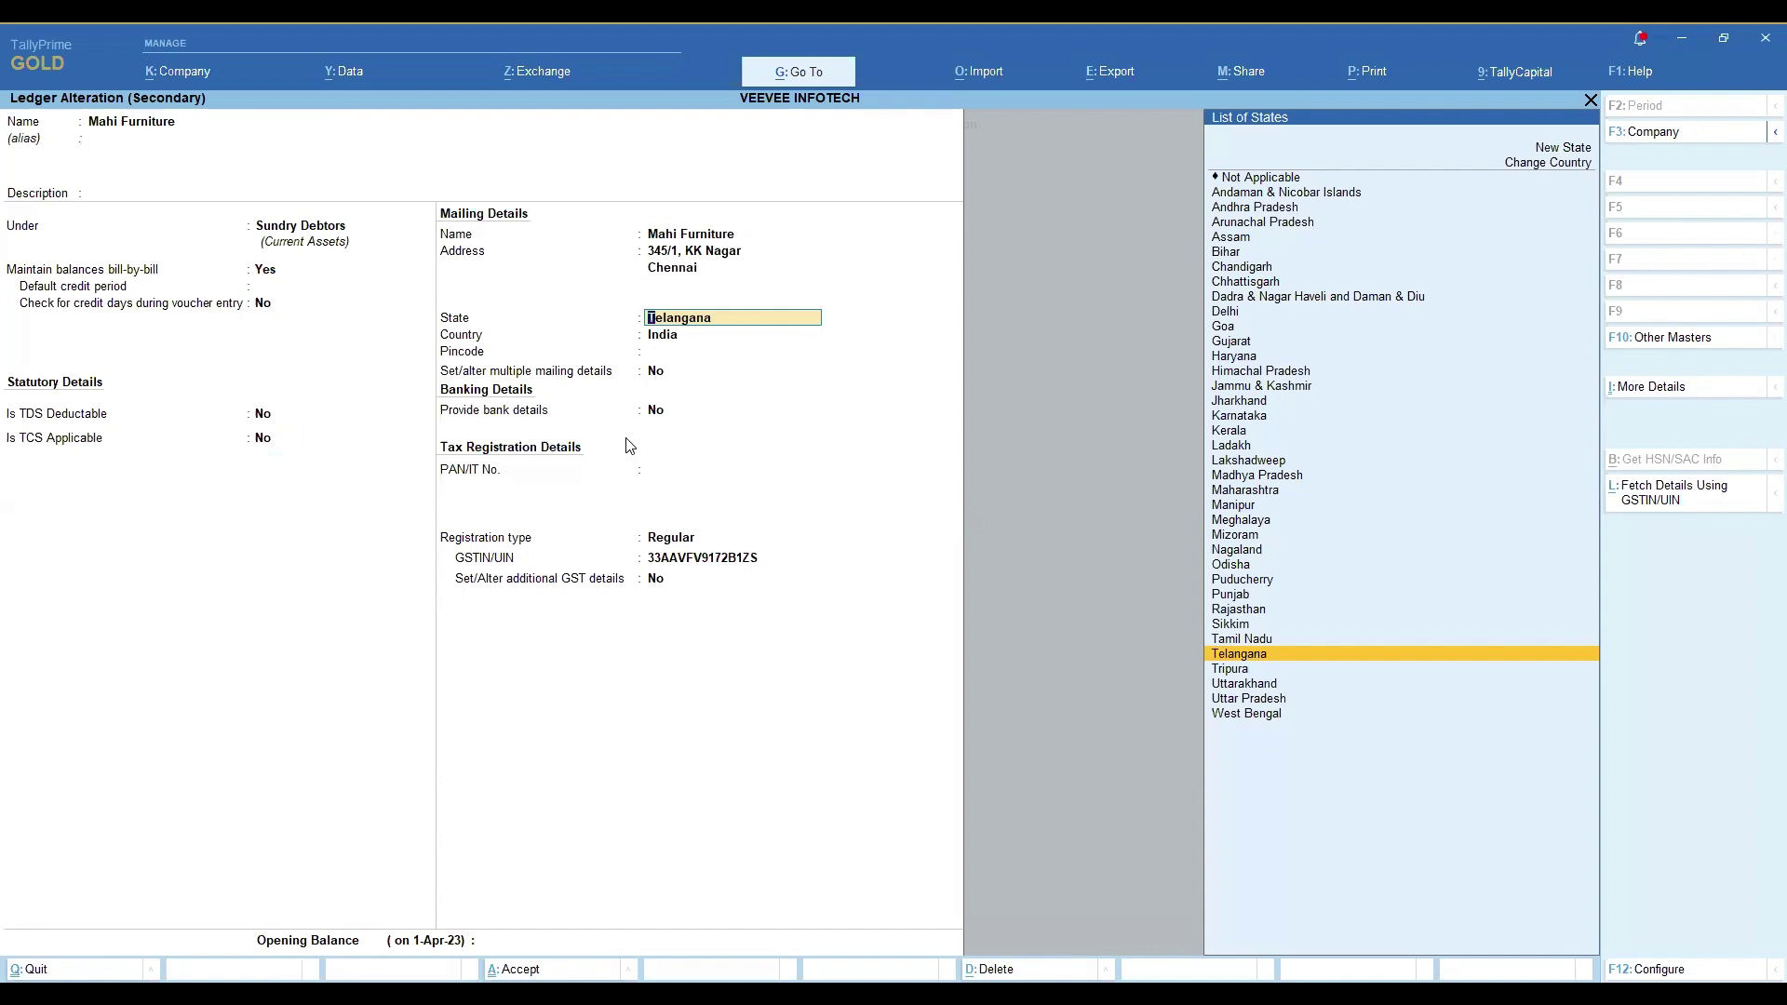
{"action": "type", "text": "Ta"}
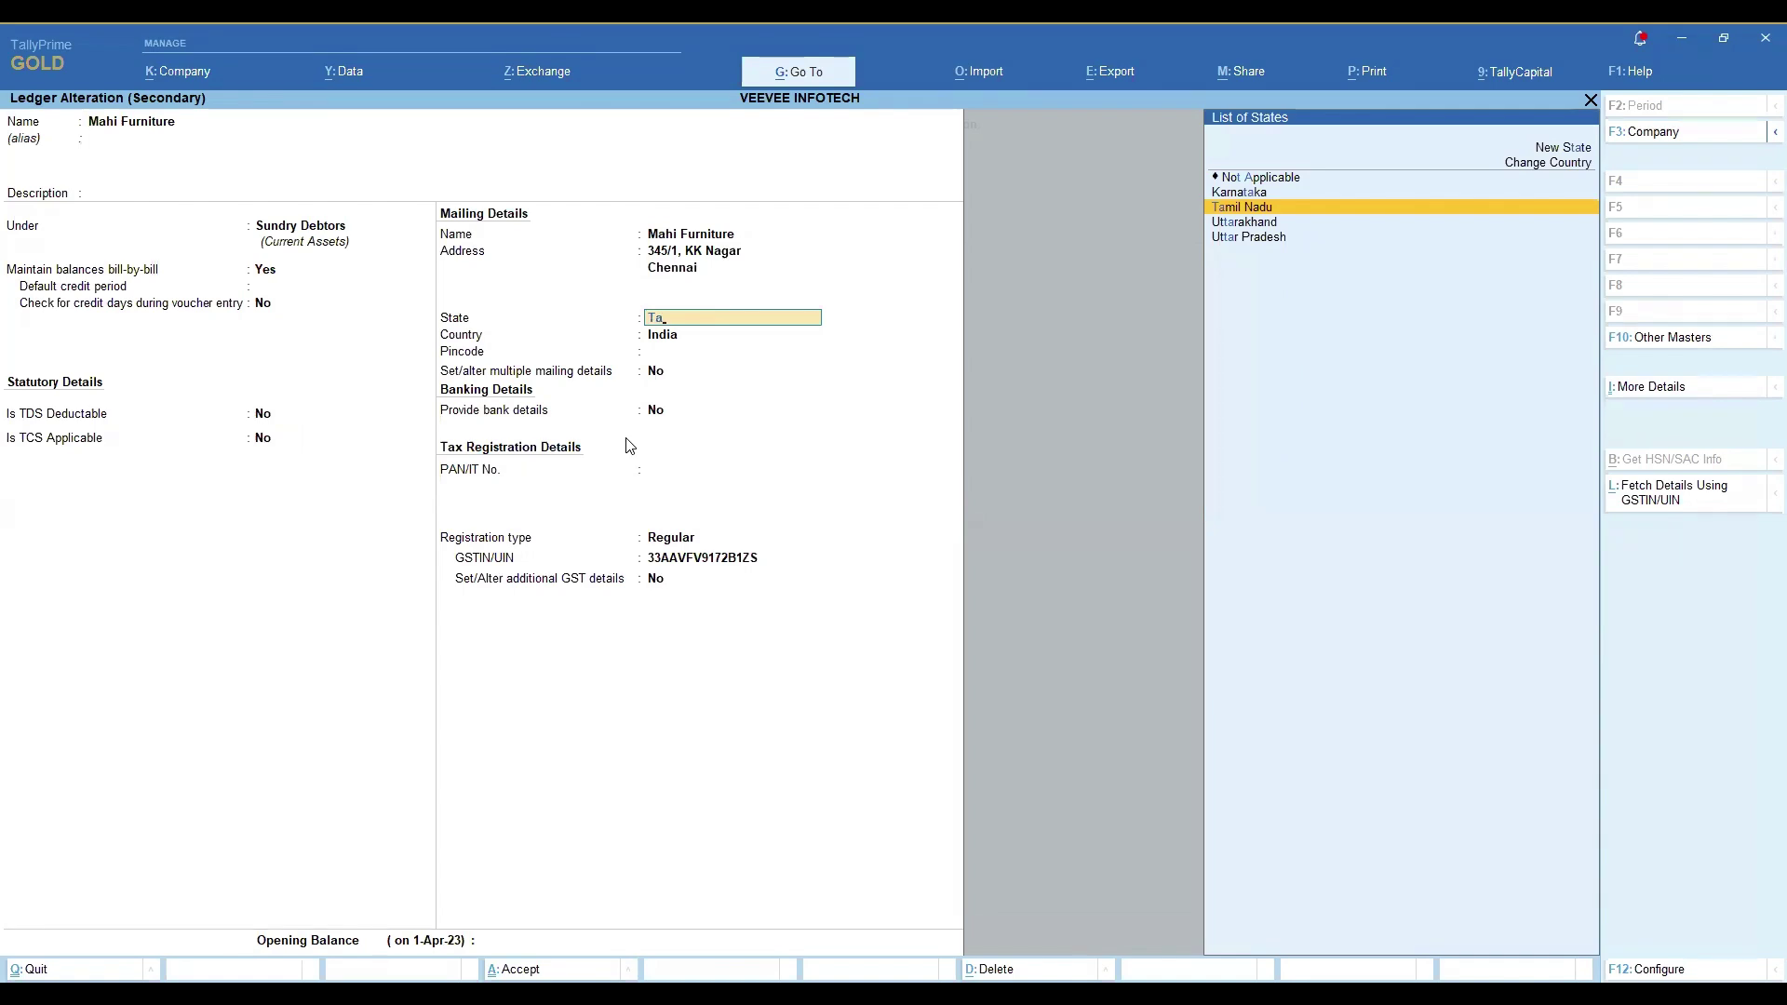
{"action": "key", "text": "Return"}
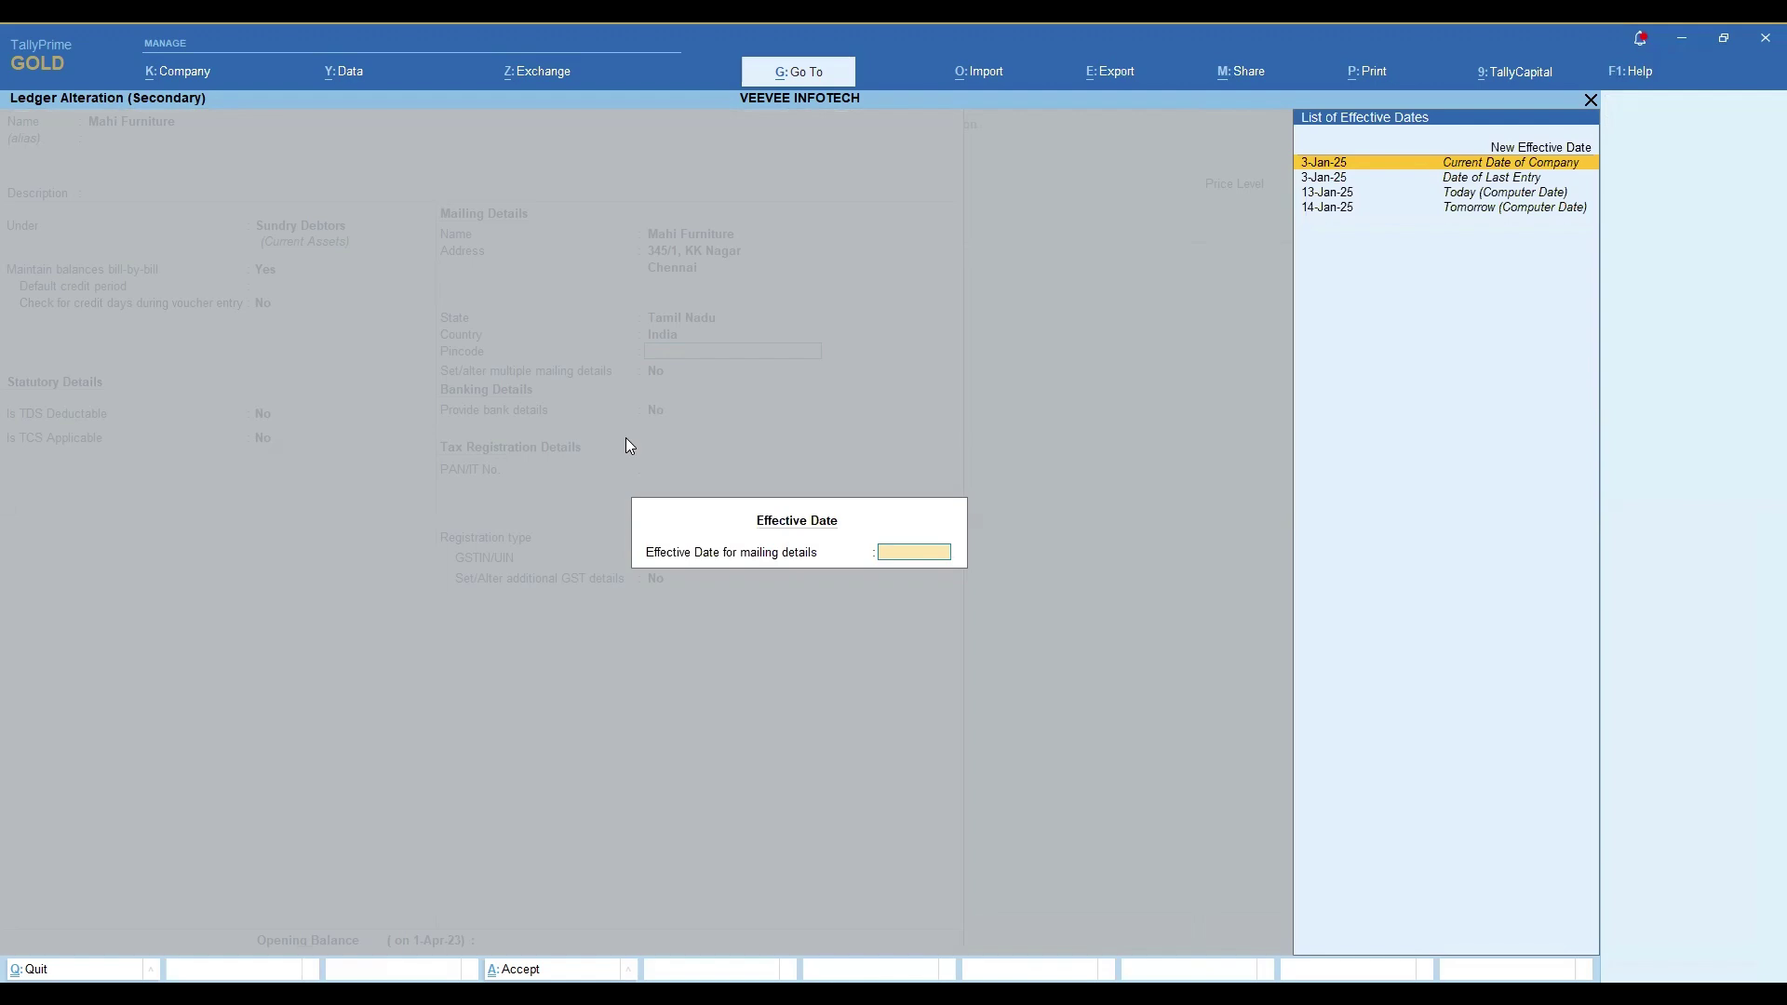
{"action": "key", "text": "Return"}
- Keep the Regular registration and existing GSTIN, set the revised GST details' effective date to 3.1.25, and save the ledger
{"action": "key", "text": "Return"}
{"action": "key", "text": "Return"}
{"action": "key", "text": "Return"}
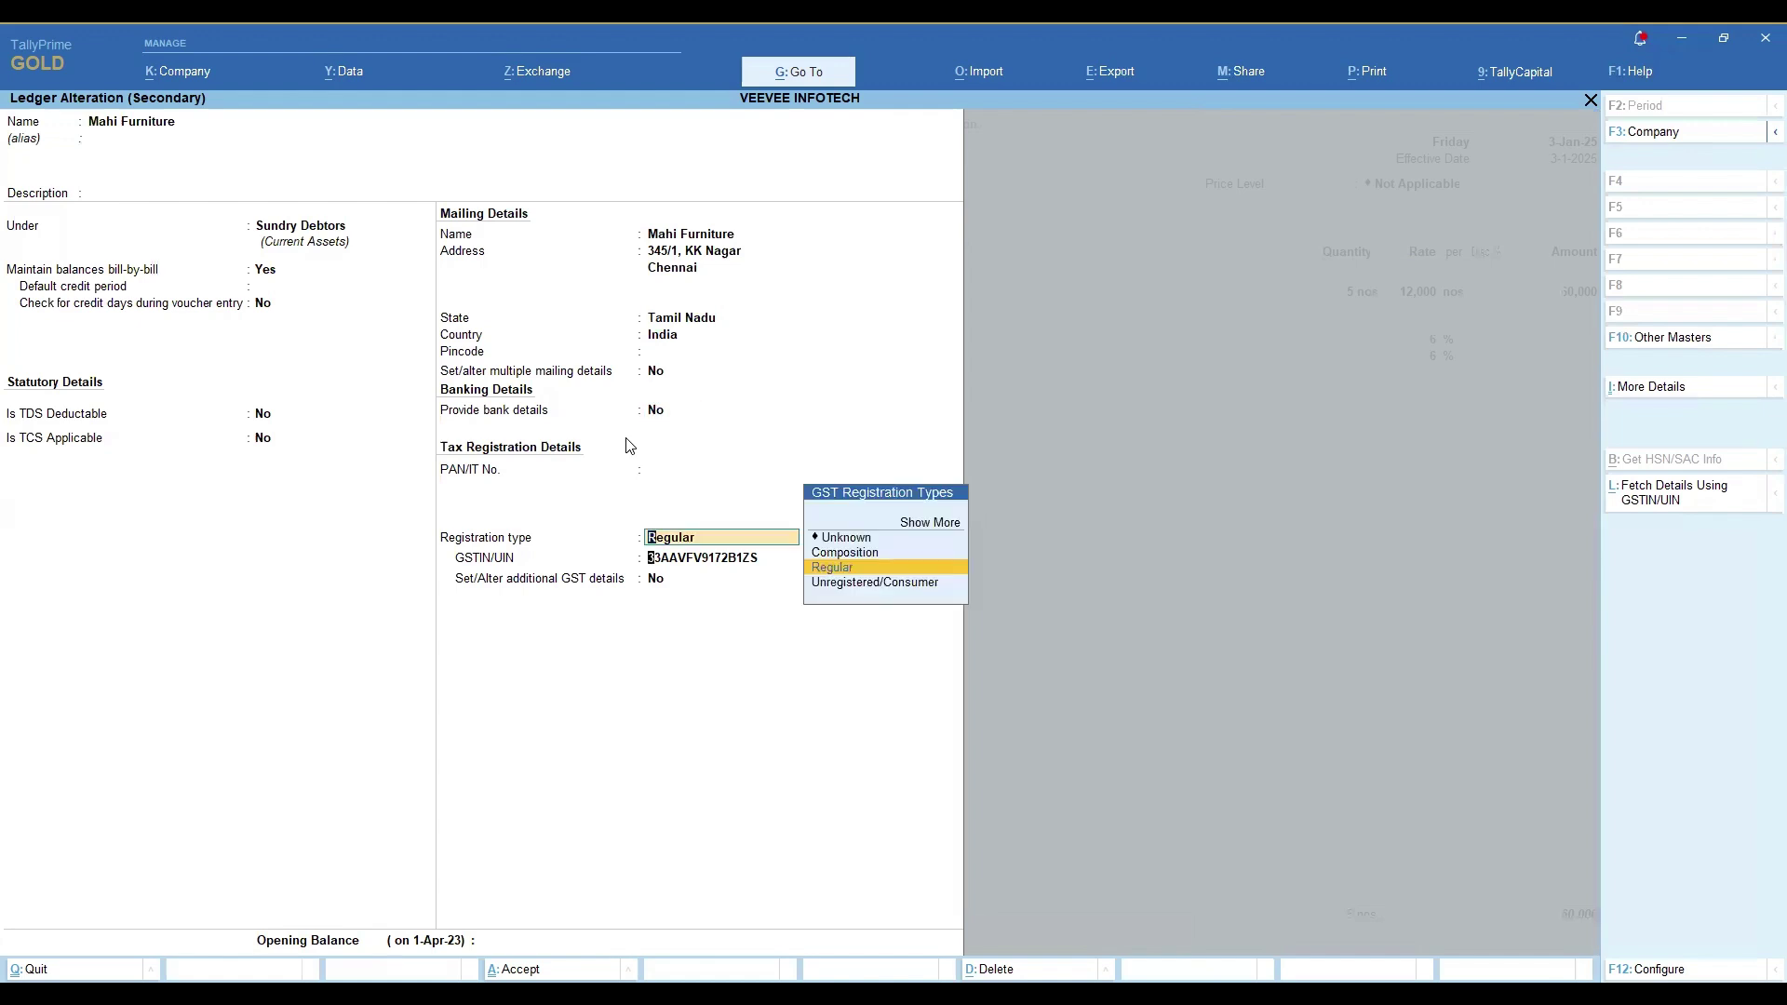
{"action": "key", "text": "Return"}
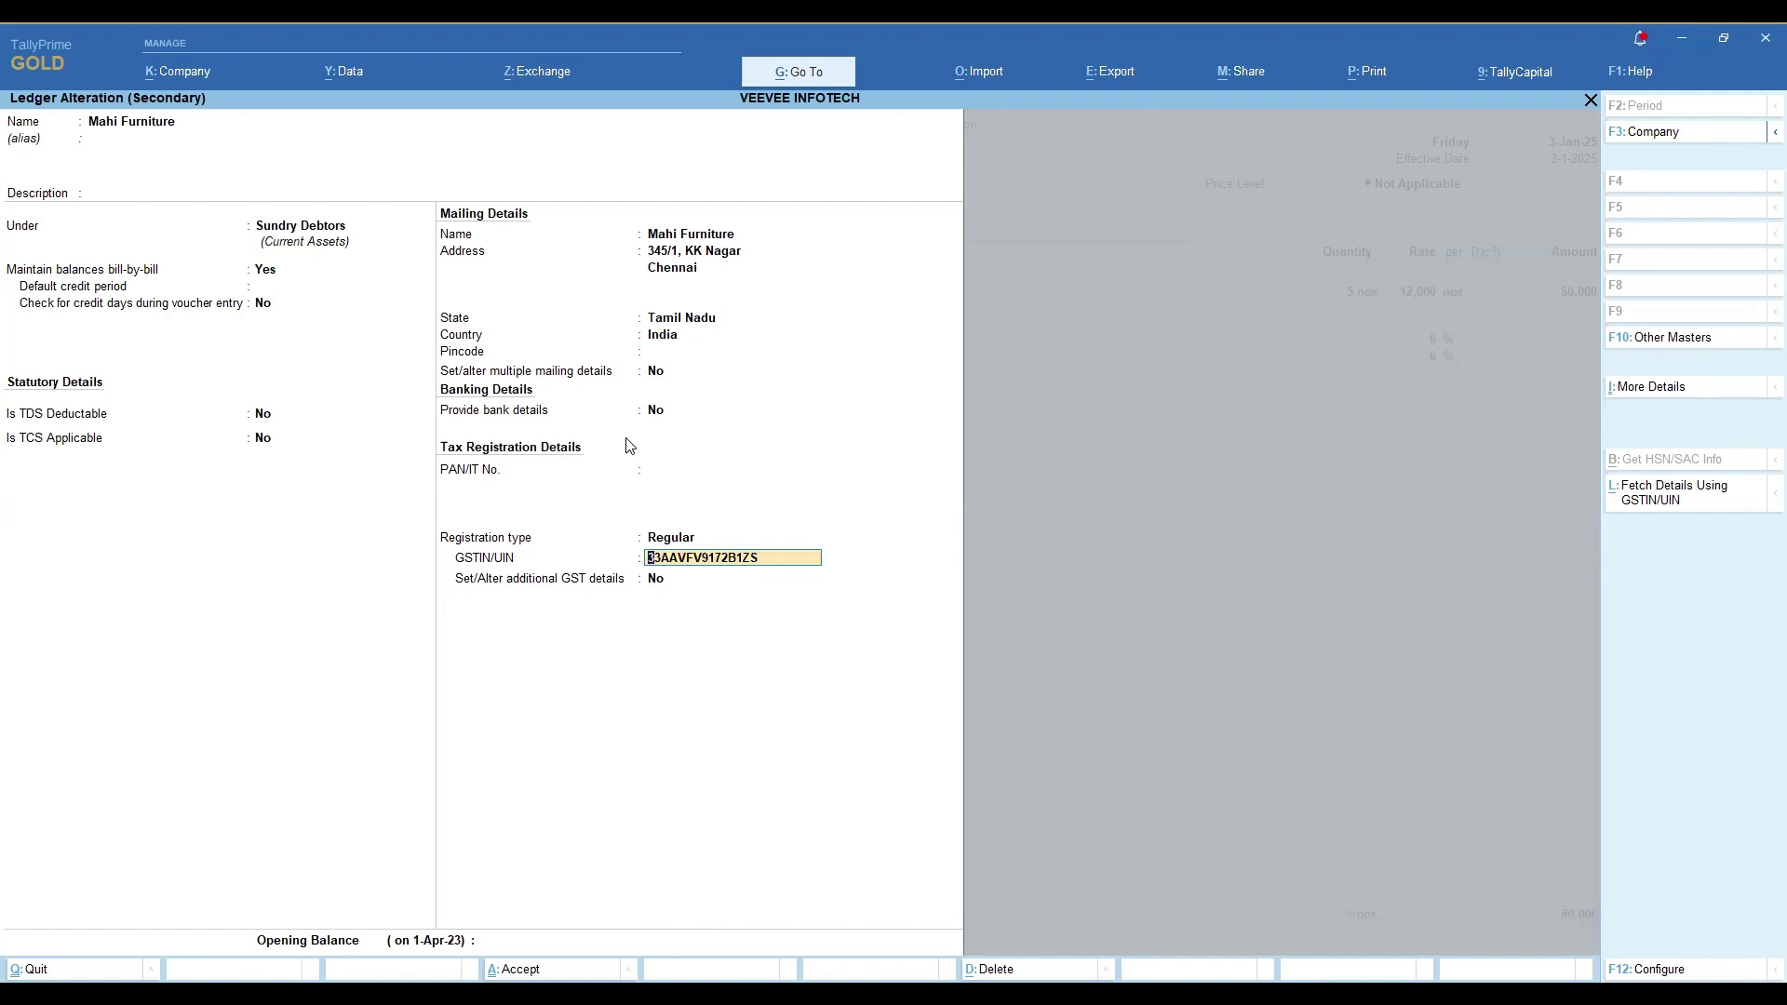
{"action": "key", "text": "Return"}
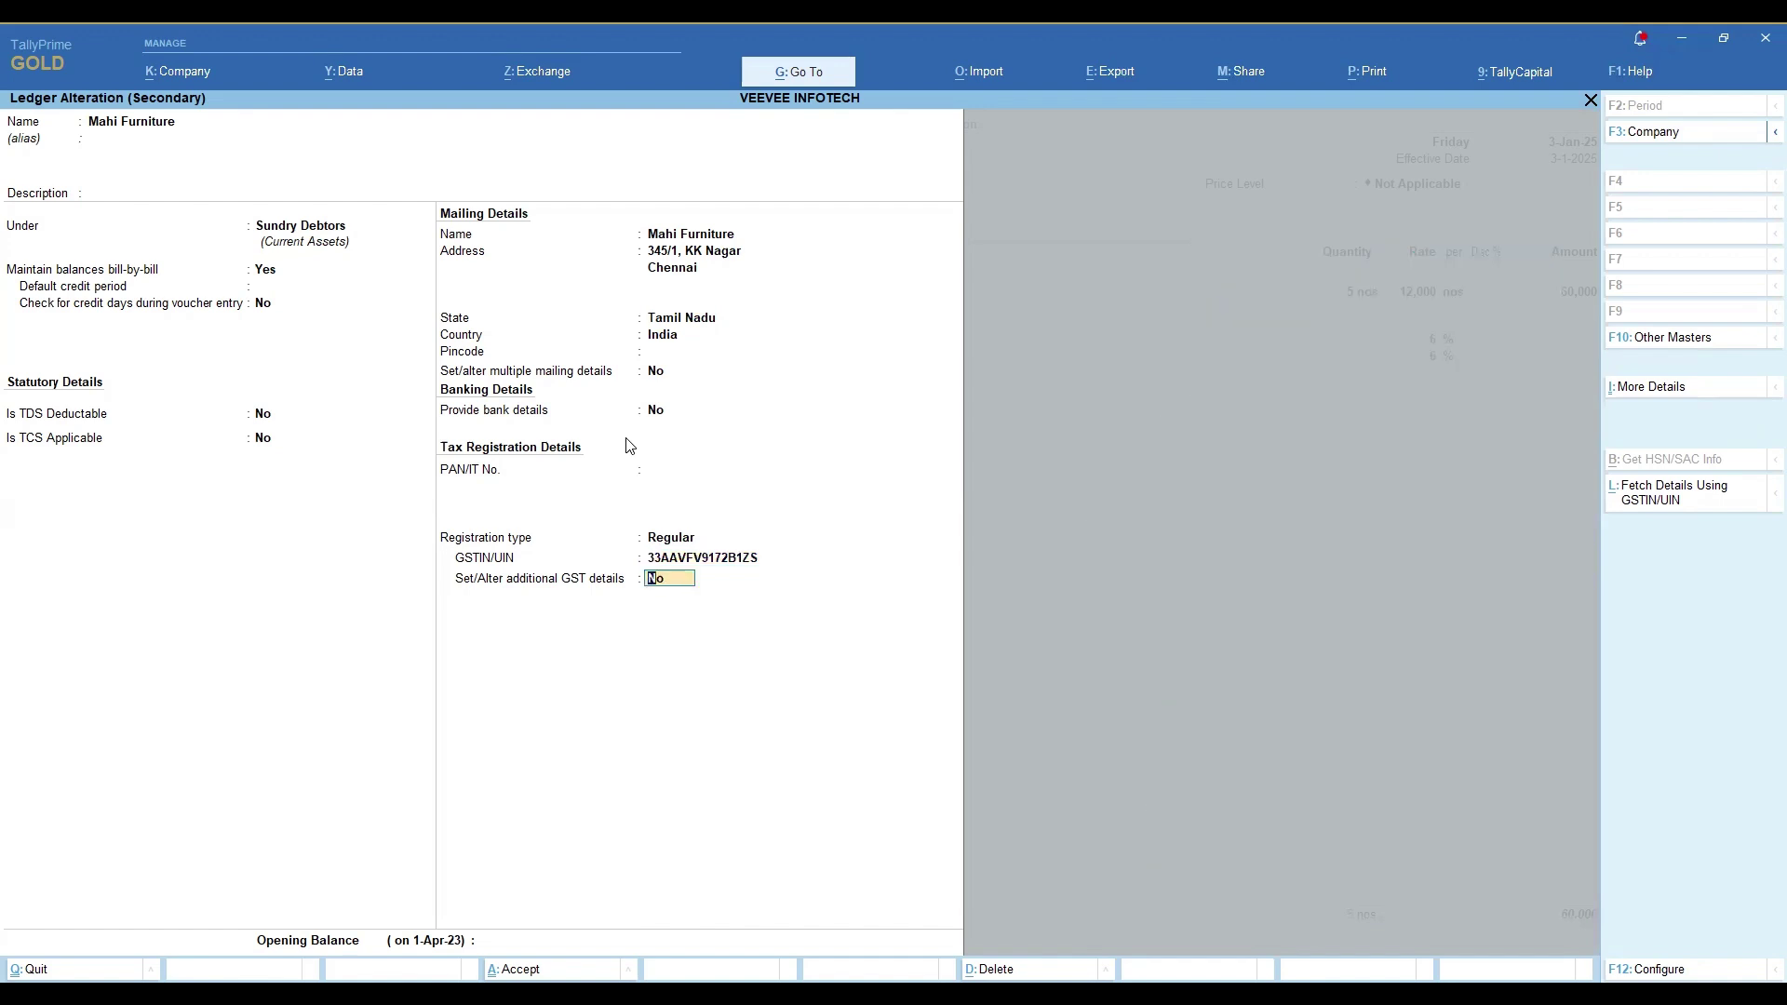
{"action": "key", "text": "Up"}
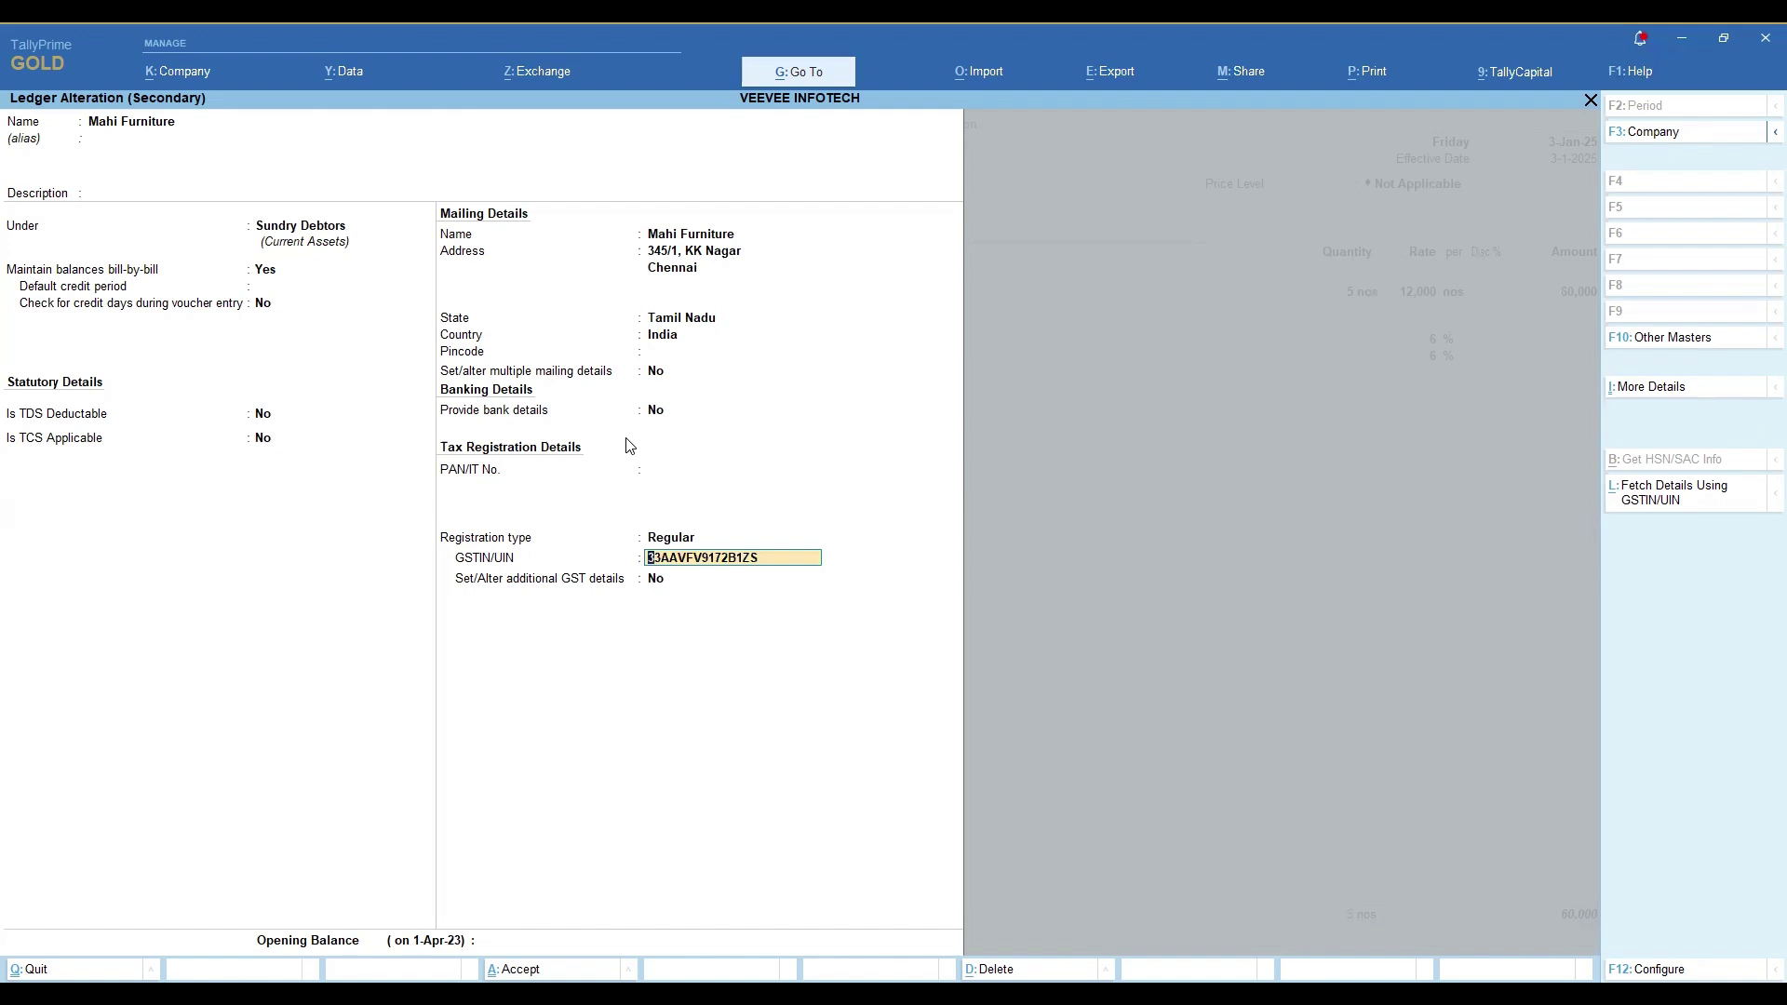
{"action": "key", "text": "Return"}
{"action": "key", "text": "Return"}
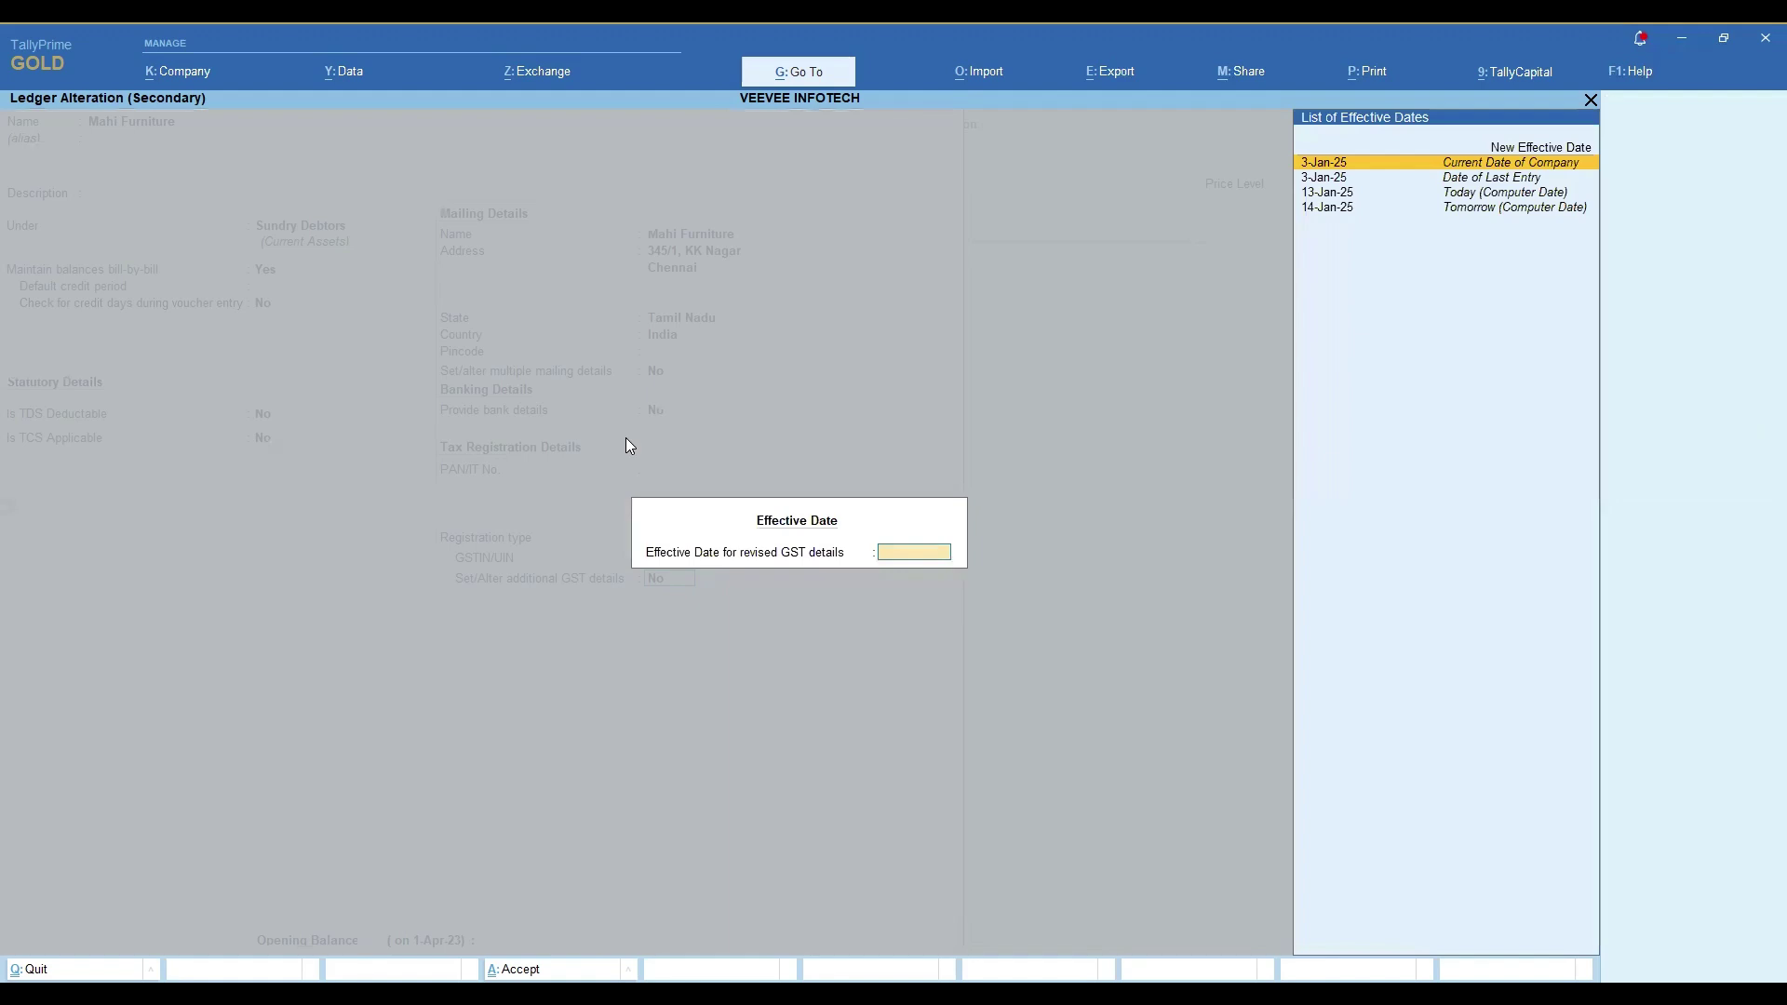
{"action": "key", "text": "Up"}
{"action": "key", "text": "Return"}
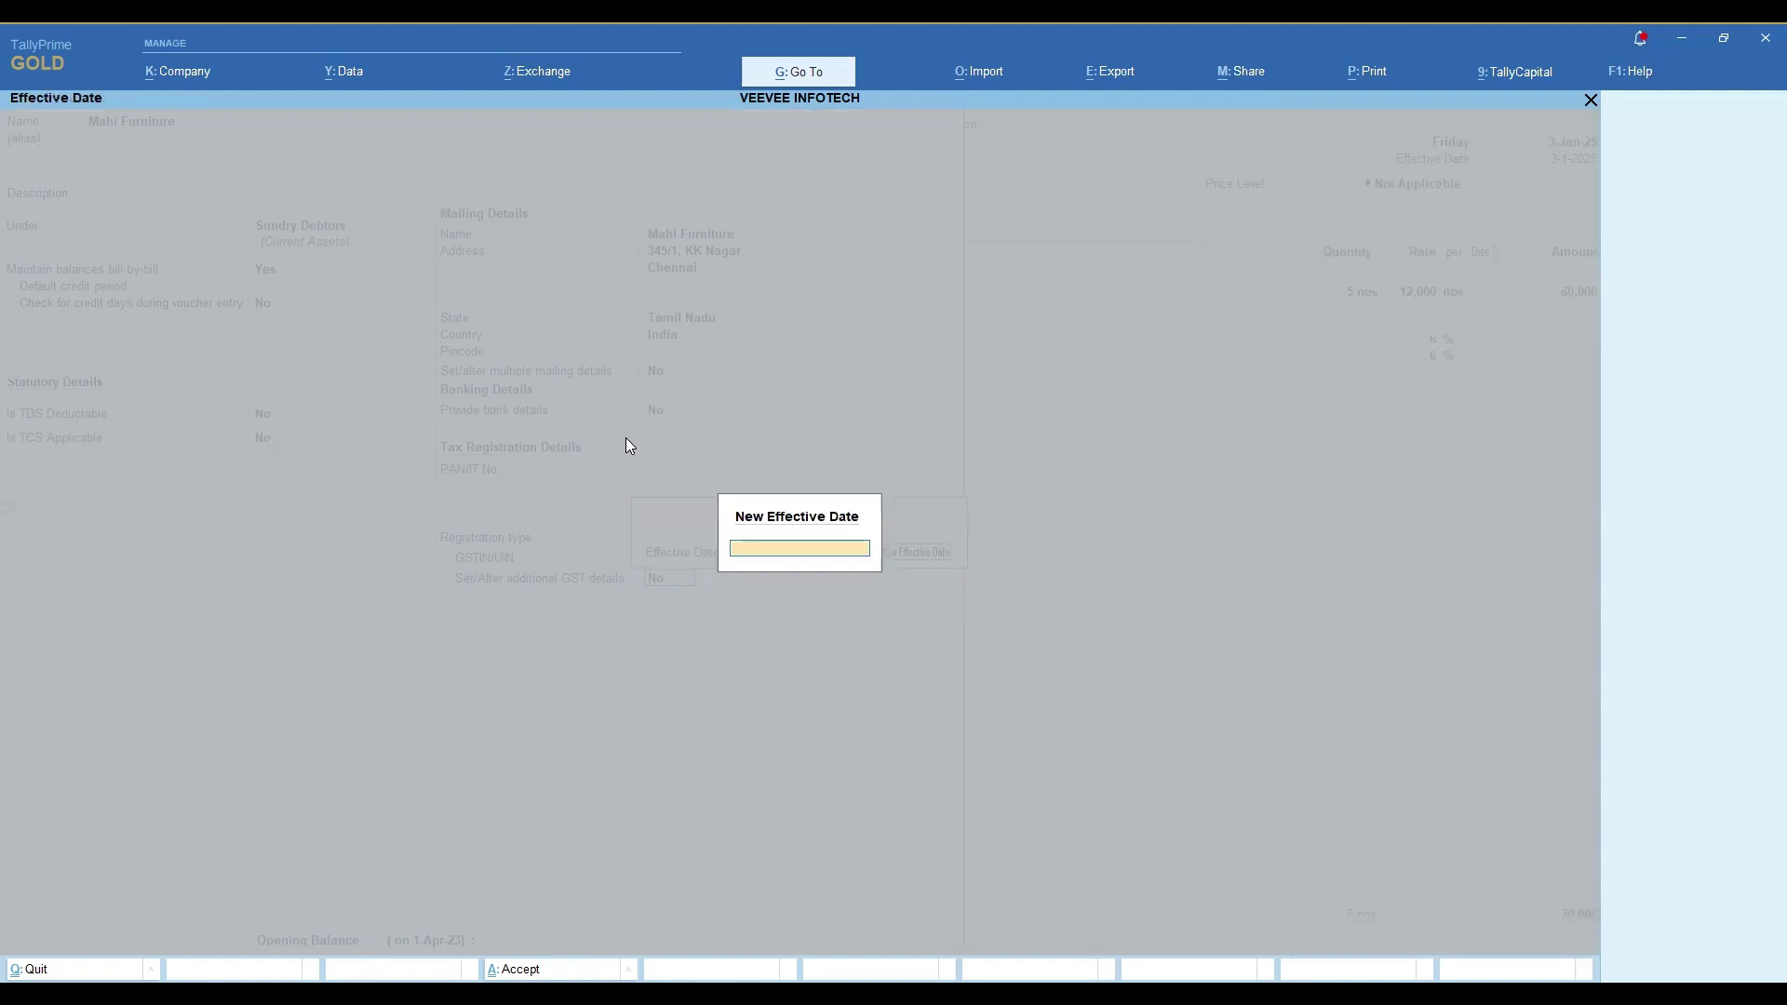
{"action": "type", "text": "3.1.25"}
{"action": "key", "text": "Return"}
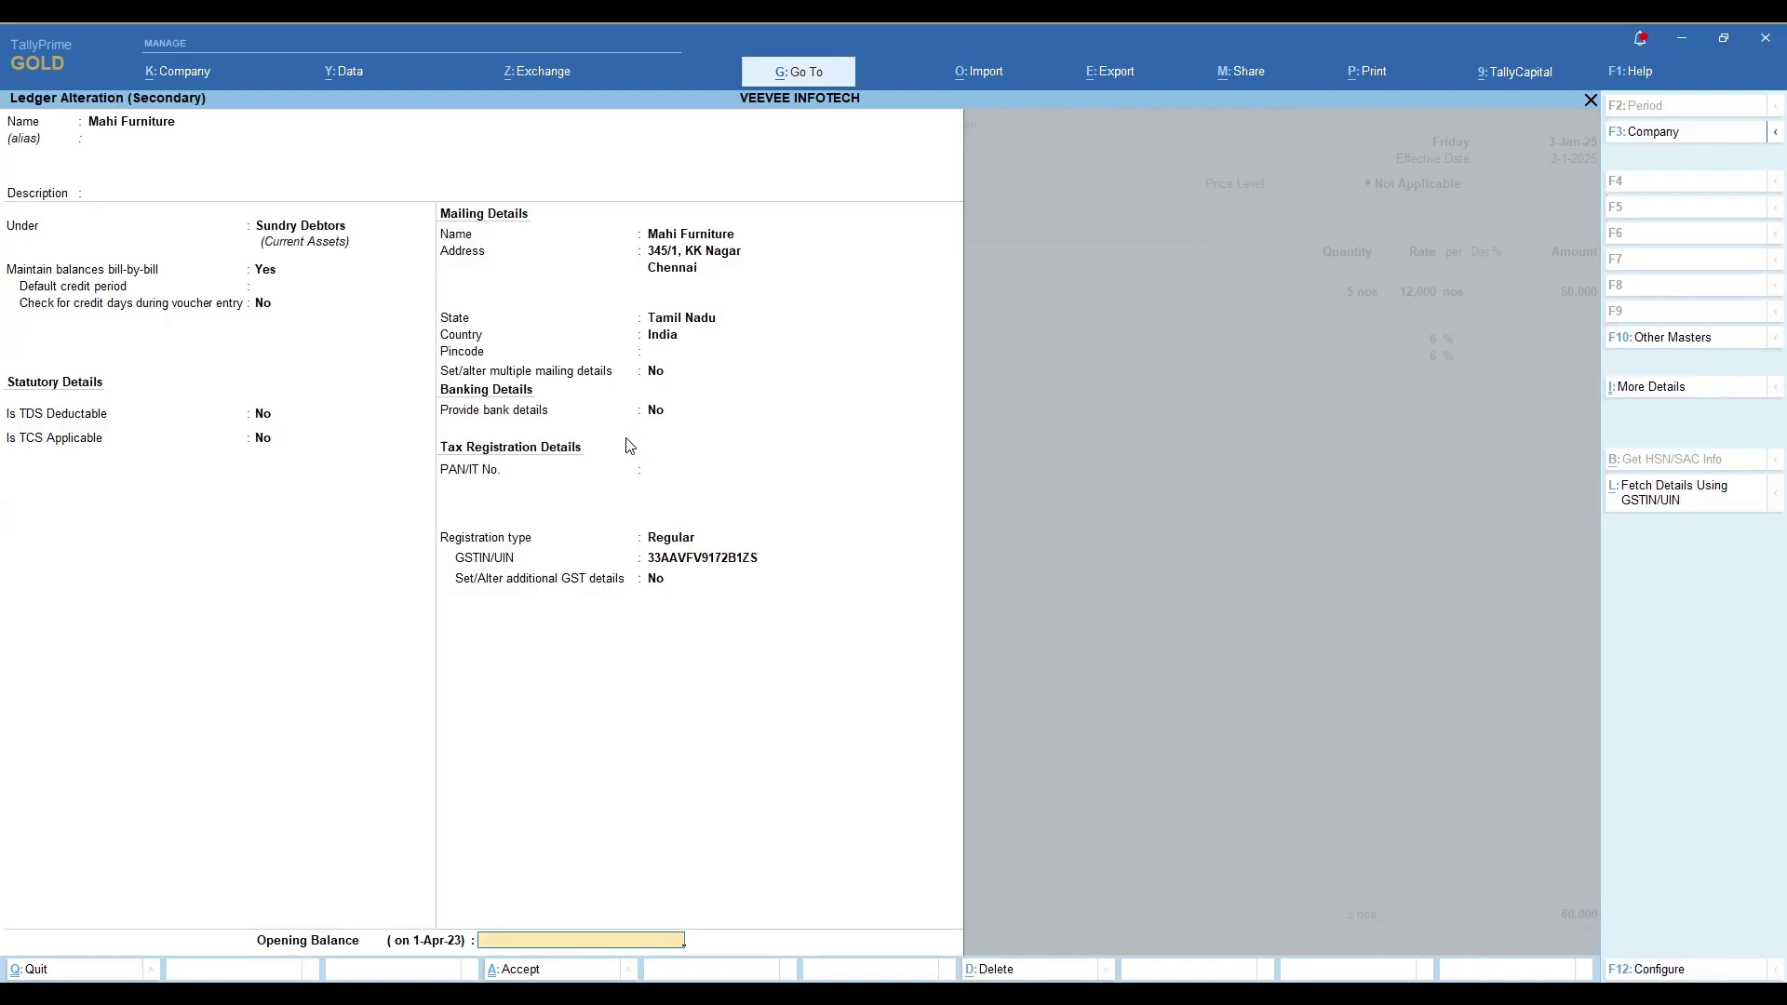
{"action": "key", "text": "Return"}
{"action": "key", "text": "Return"}
- Reconfirm Mahi Furniture as the voucher's party and accept the blank dispatch details
{"action": "key", "text": "Return"}
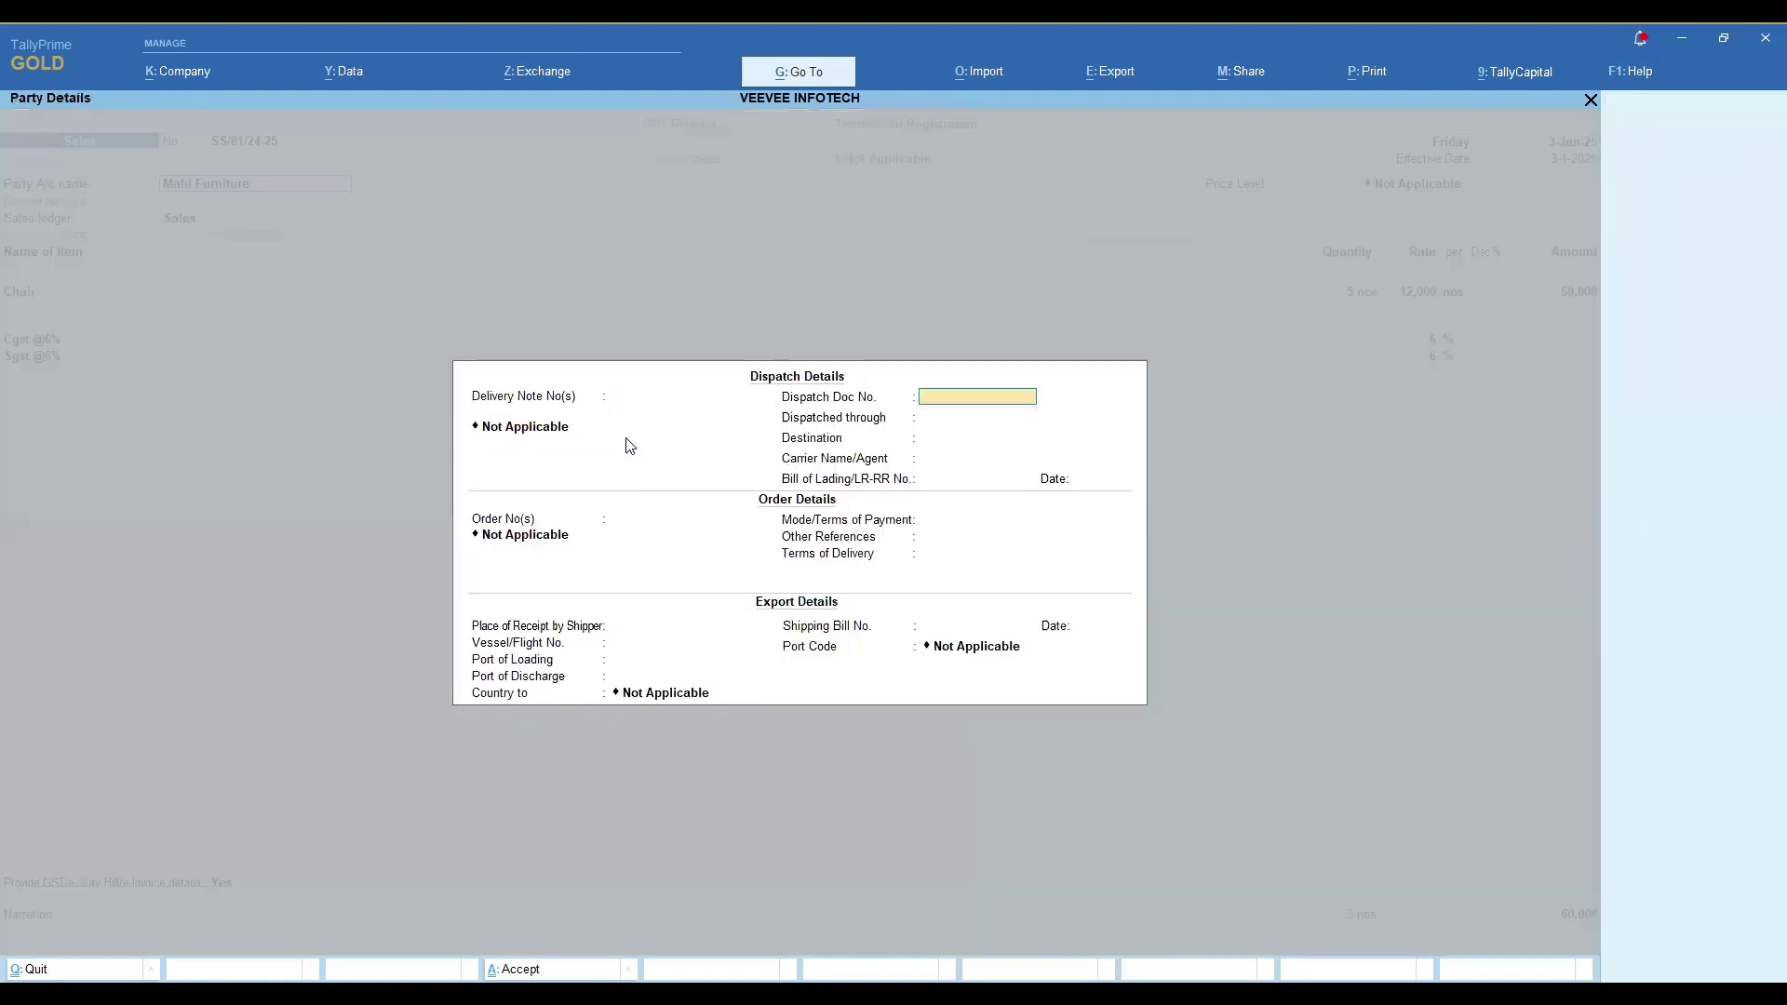
{"action": "key", "text": "Return"}
{"action": "key", "text": "Return"}
{"action": "key", "text": "Return"}
{"action": "key", "text": "Return"}
{"action": "key", "text": "ctrl+a"}
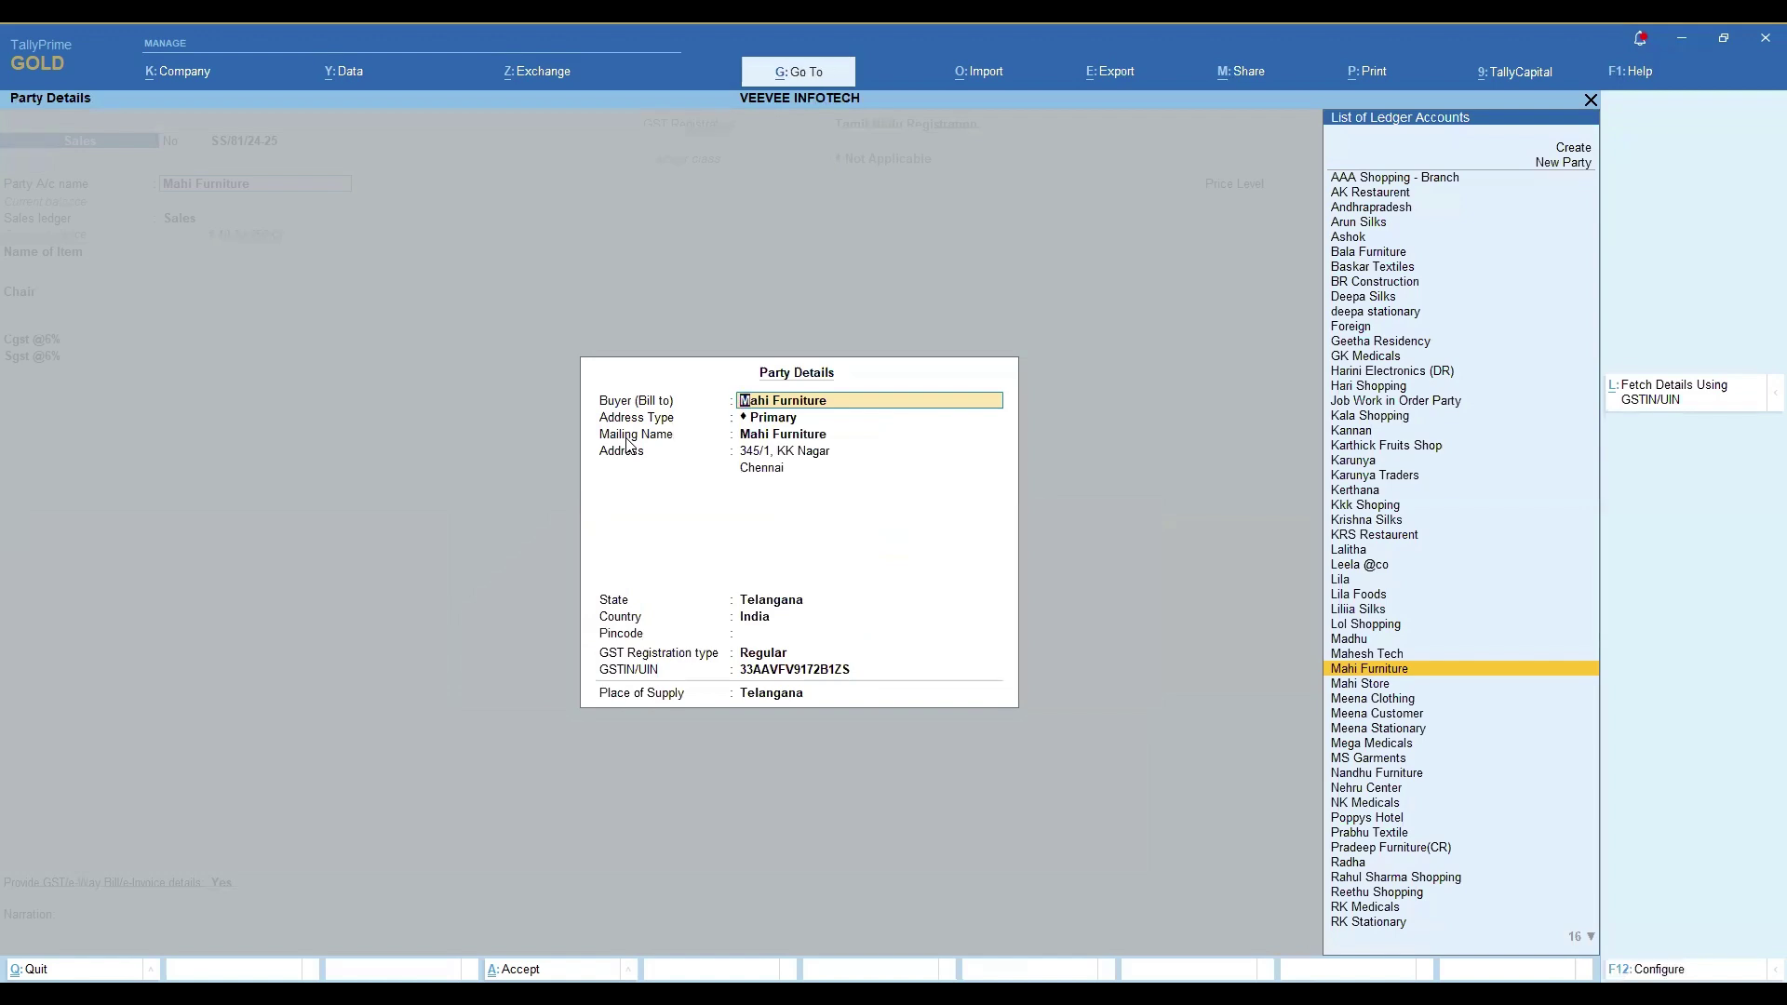
- Set the buyer's state to Tamil Nadu in the voucher's party details, keeping the Regular registration and existing GSTIN, and accept them
{"action": "key", "text": "Return"}
{"action": "key", "text": "Return"}
{"action": "key", "text": "Return"}
{"action": "key", "text": "Return"}
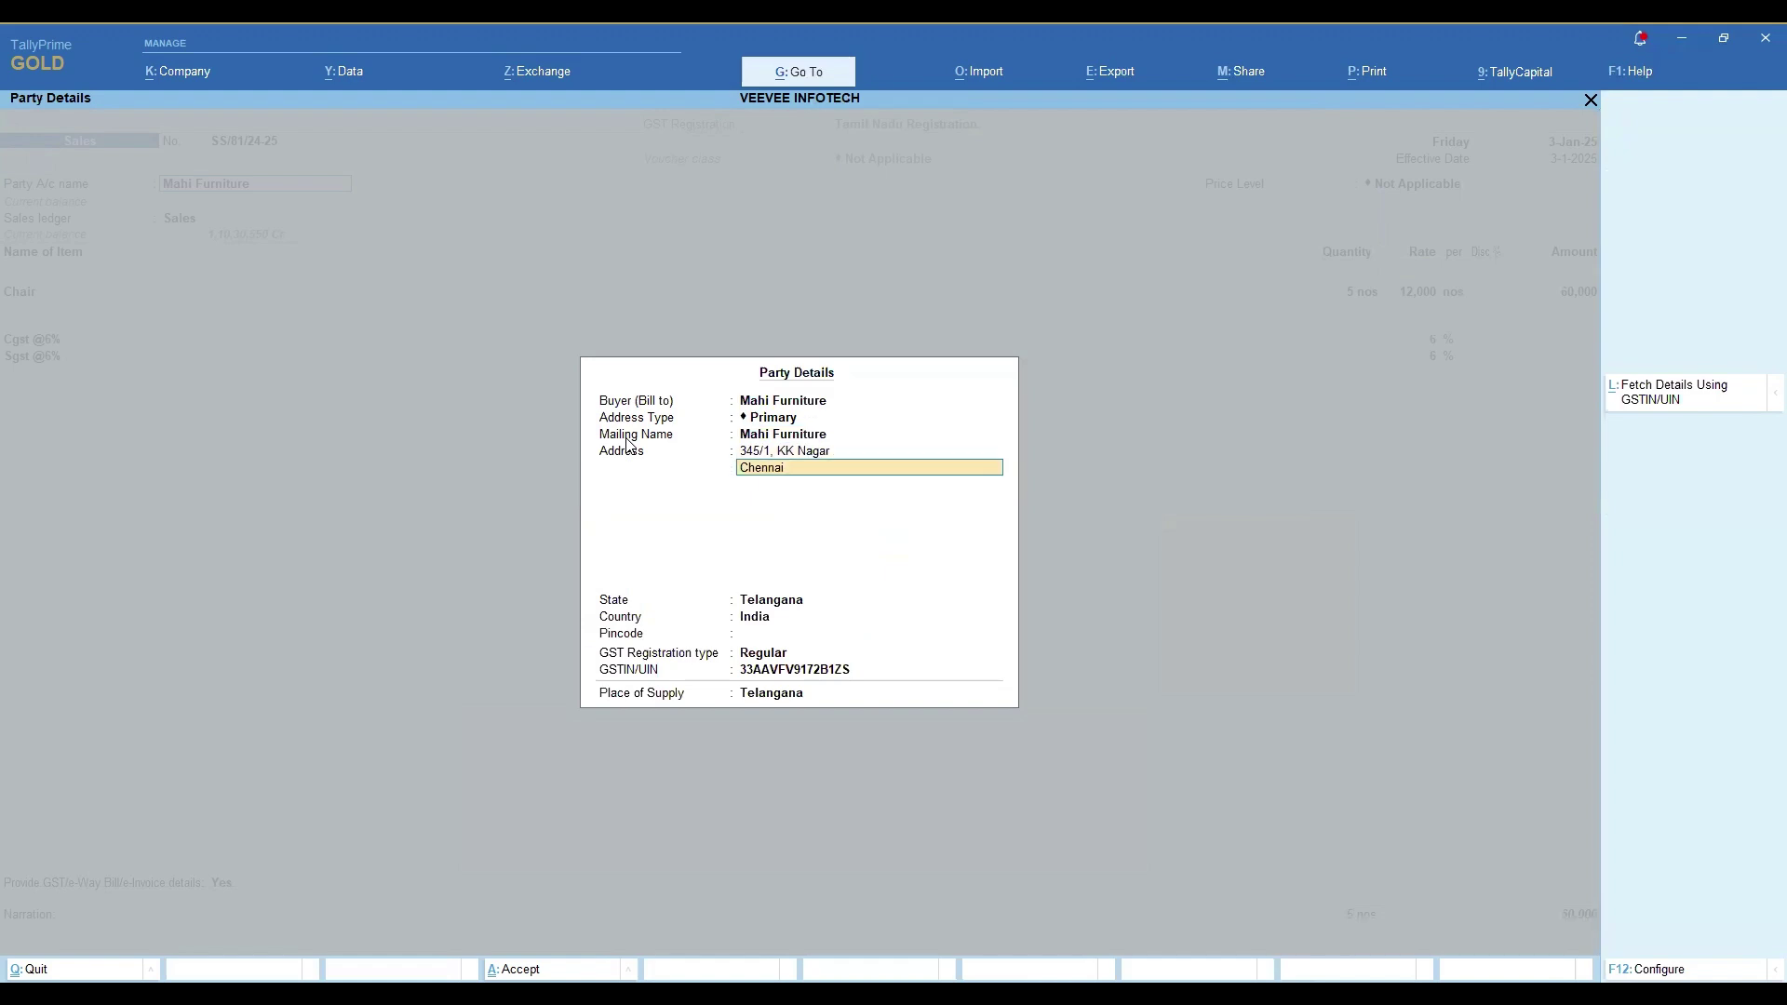
{"action": "key", "text": "Return"}
{"action": "key", "text": "Return"}
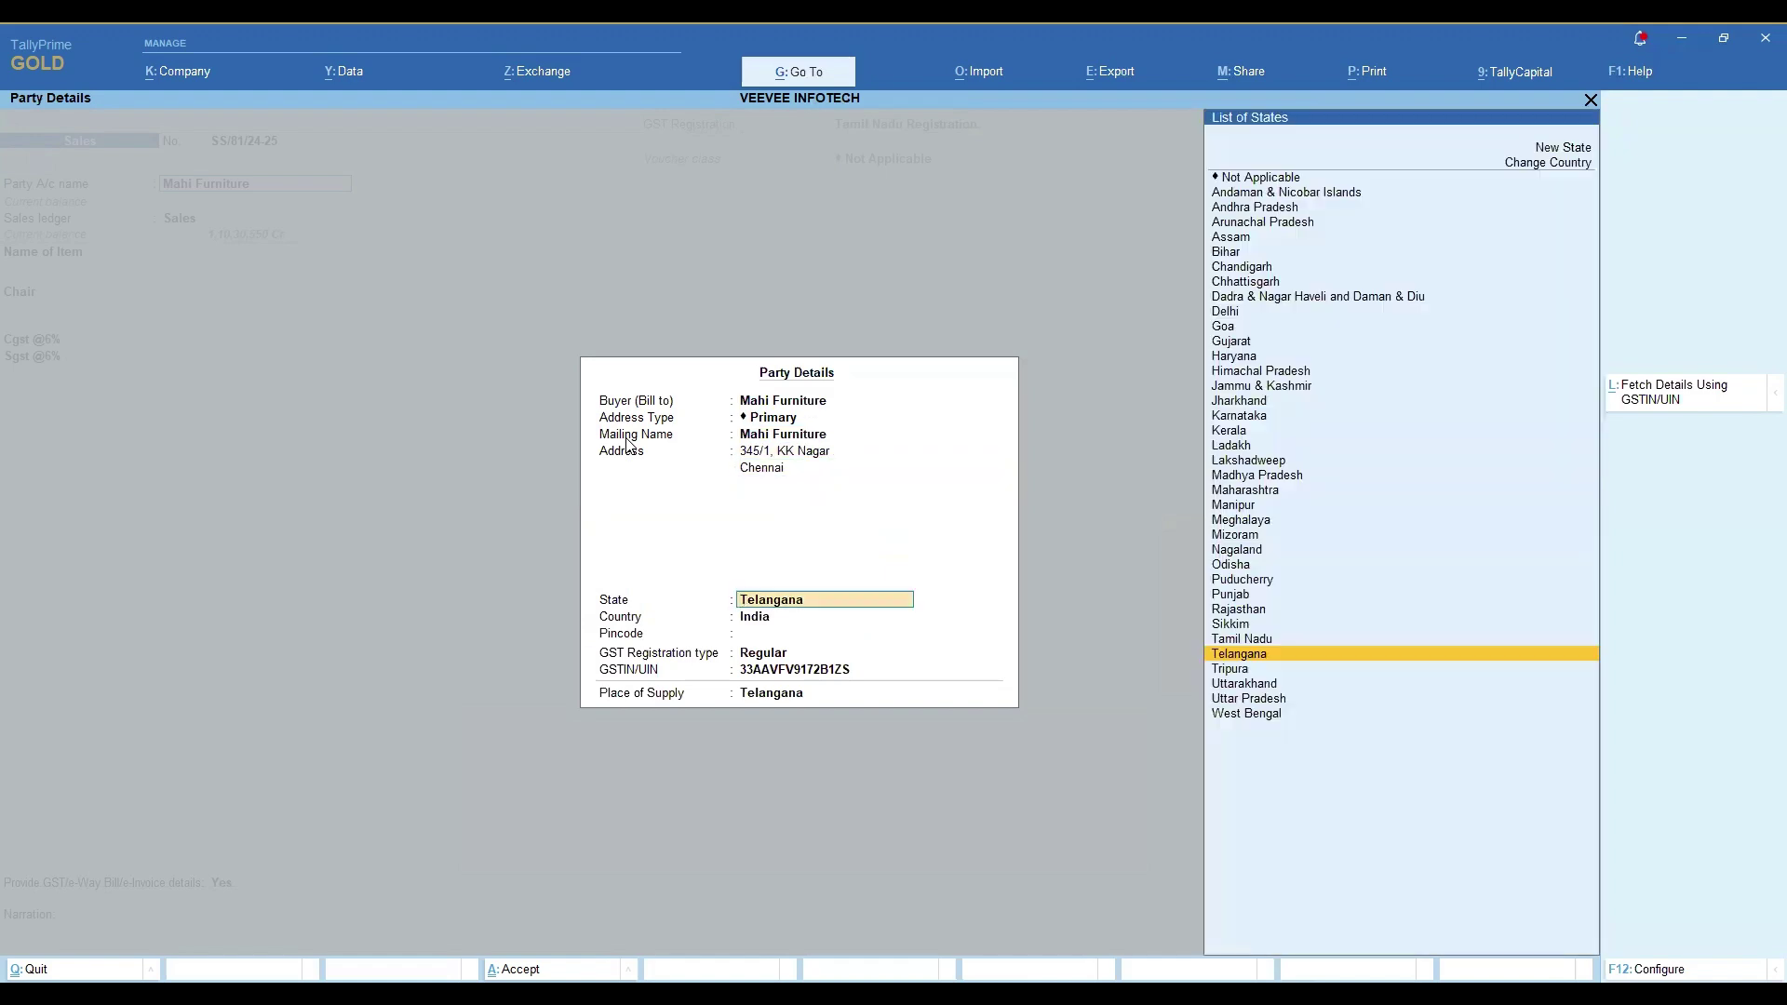
{"action": "type", "text": "Ta"}
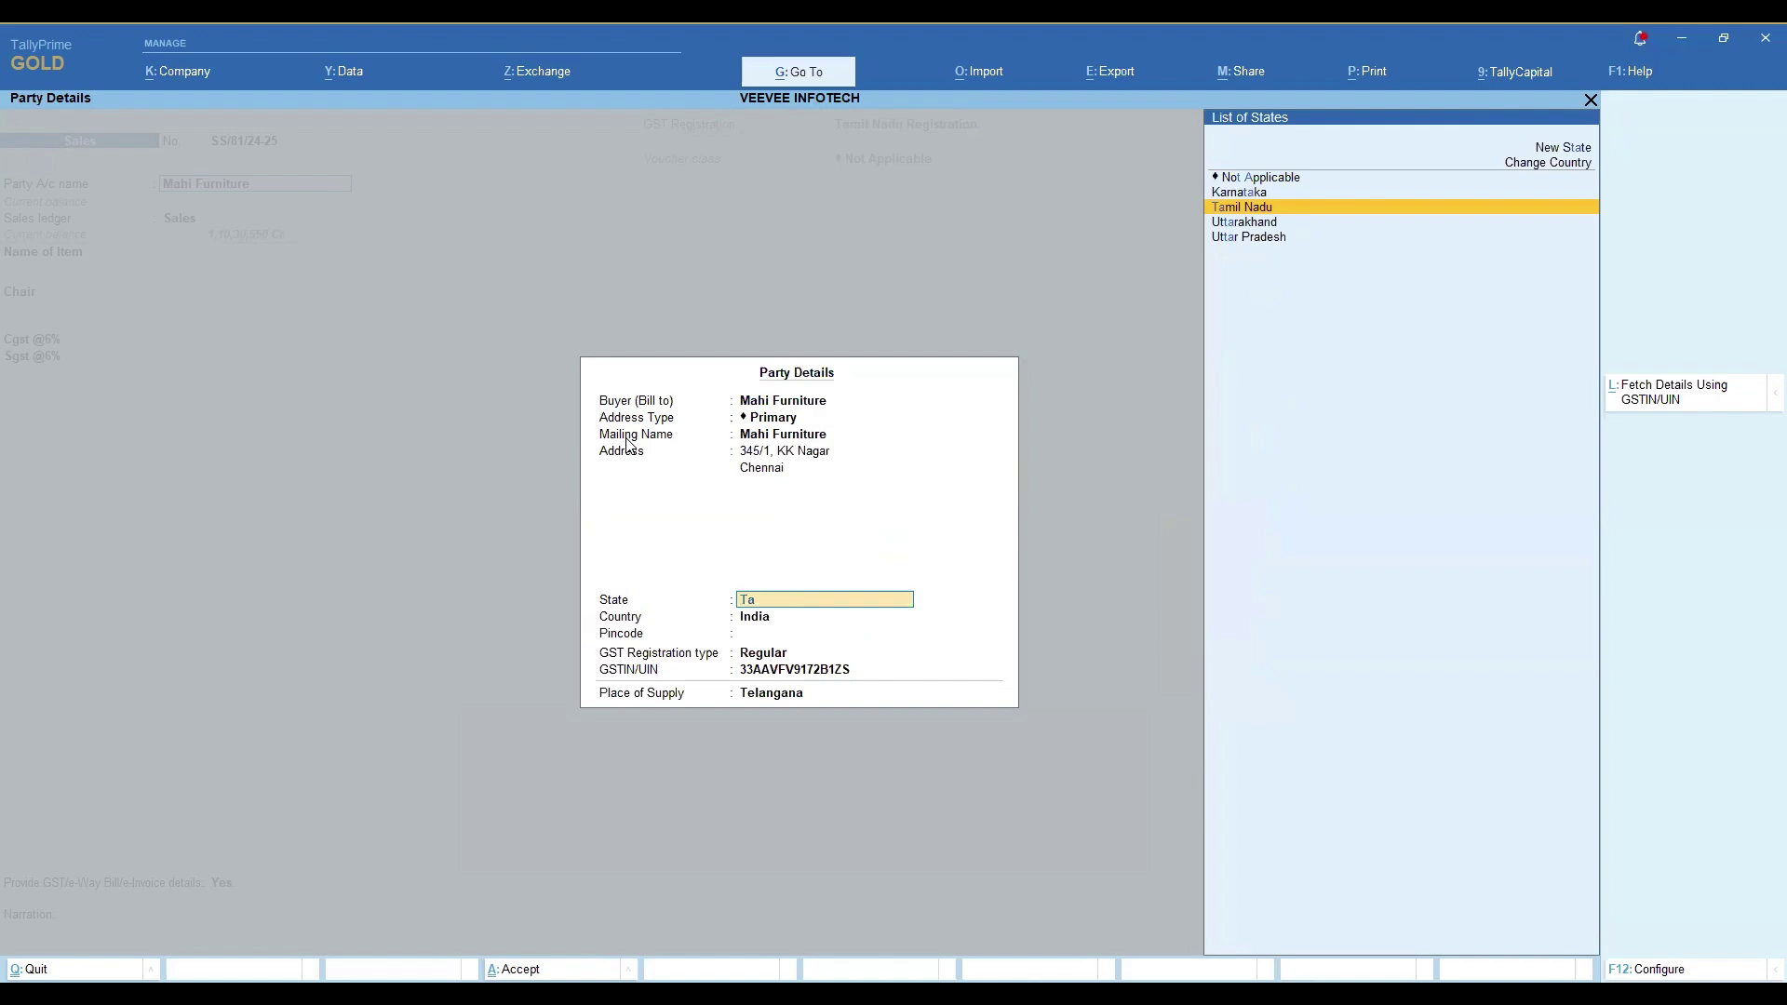
{"action": "key", "text": "Return"}
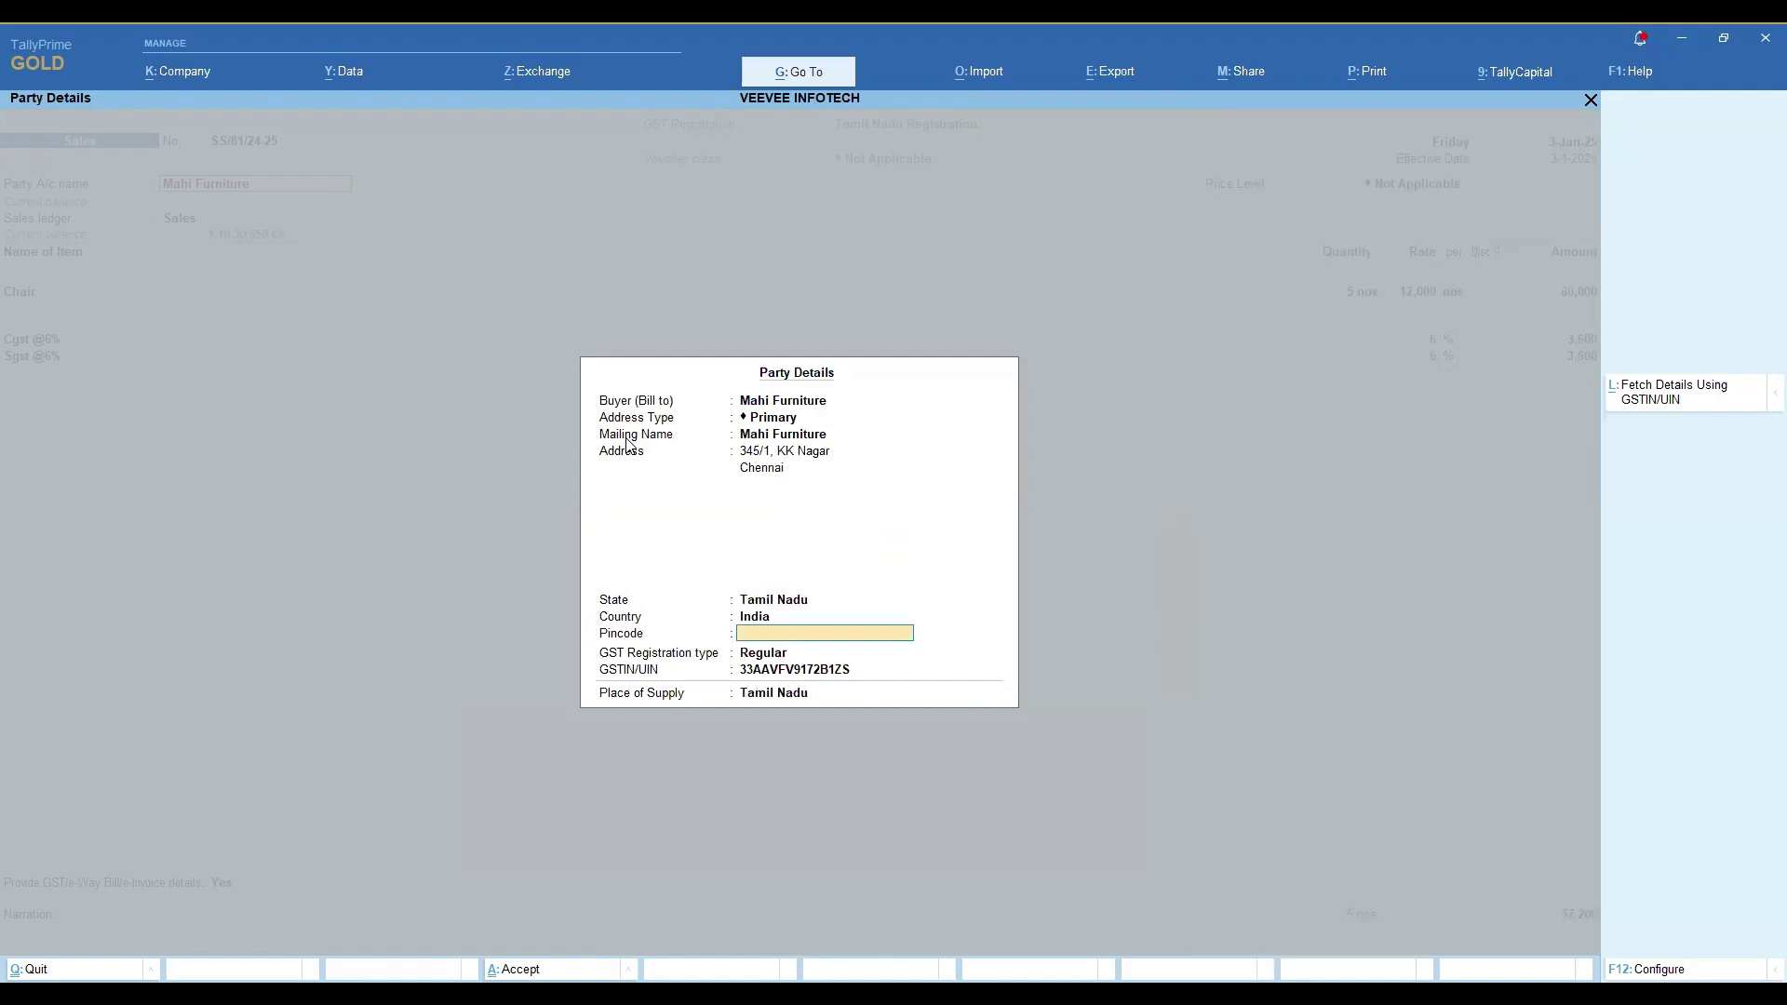
{"action": "key", "text": "Return"}
{"action": "key", "text": "Return"}
{"action": "key", "text": "Return"}
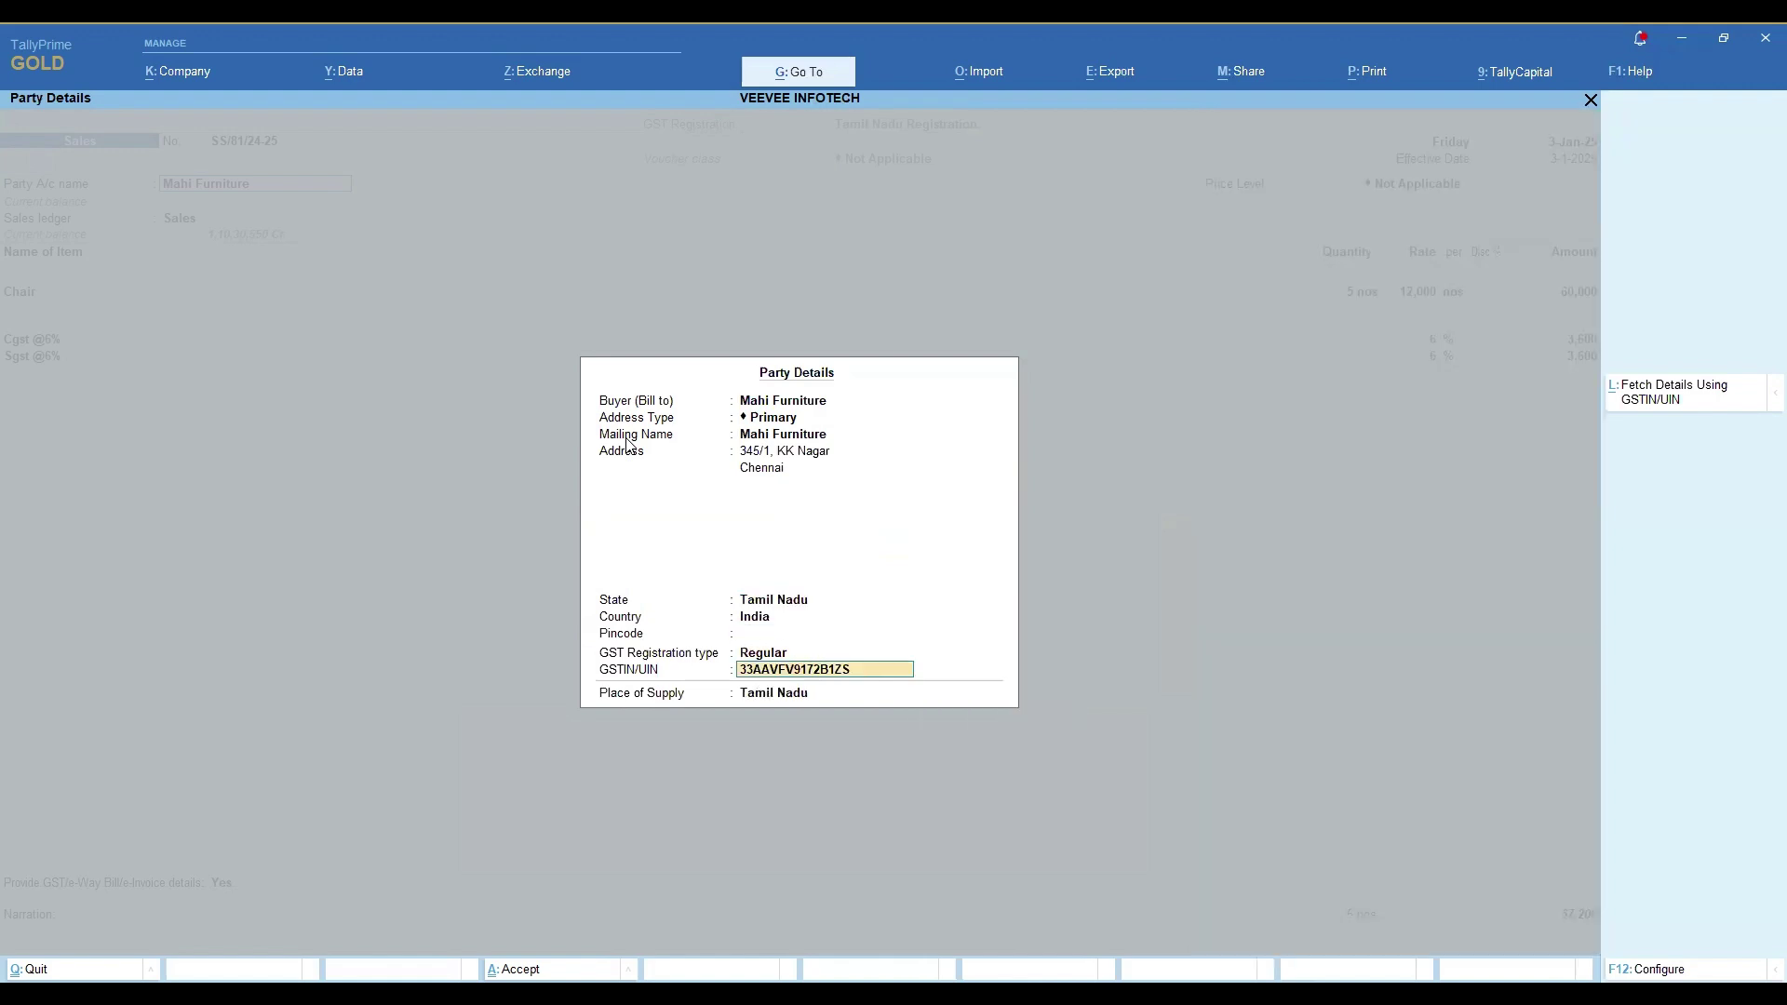
{"action": "key", "text": "Return"}
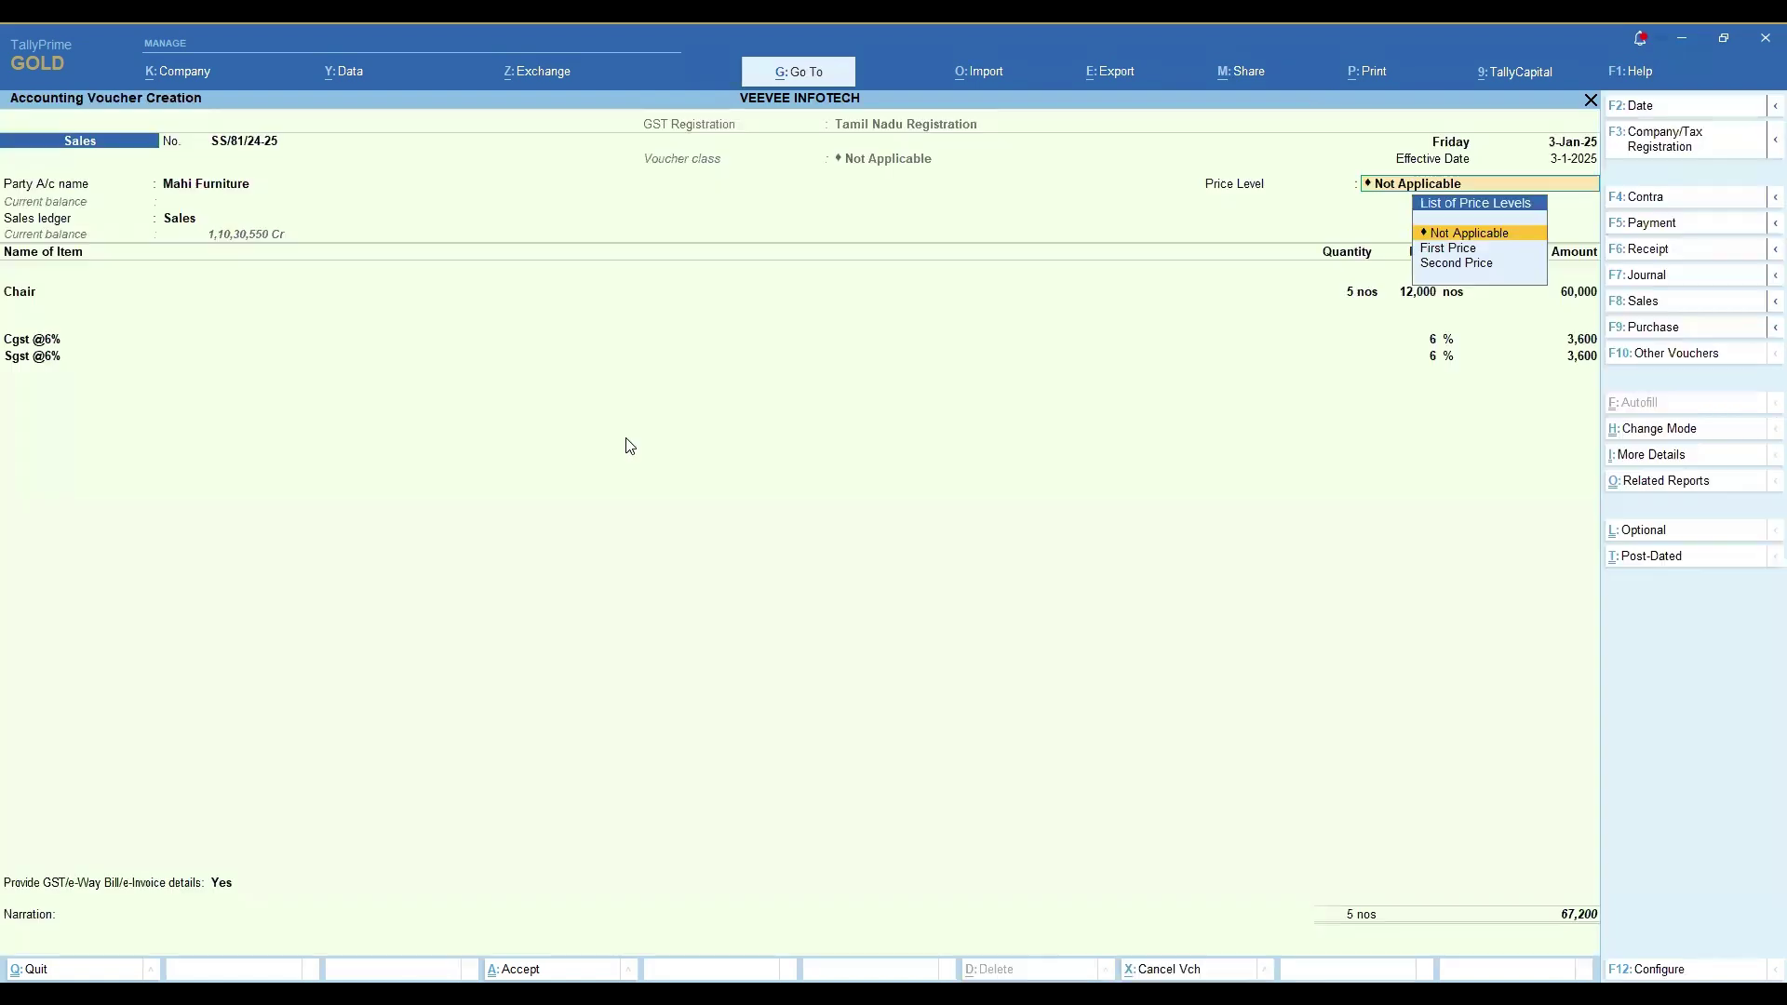
- Keep the price level as Not Applicable and reconfirm the Chair item with 5 nos from Main Location at a rate of 12,000
{"action": "key", "text": "Return"}
{"action": "key", "text": "Return"}
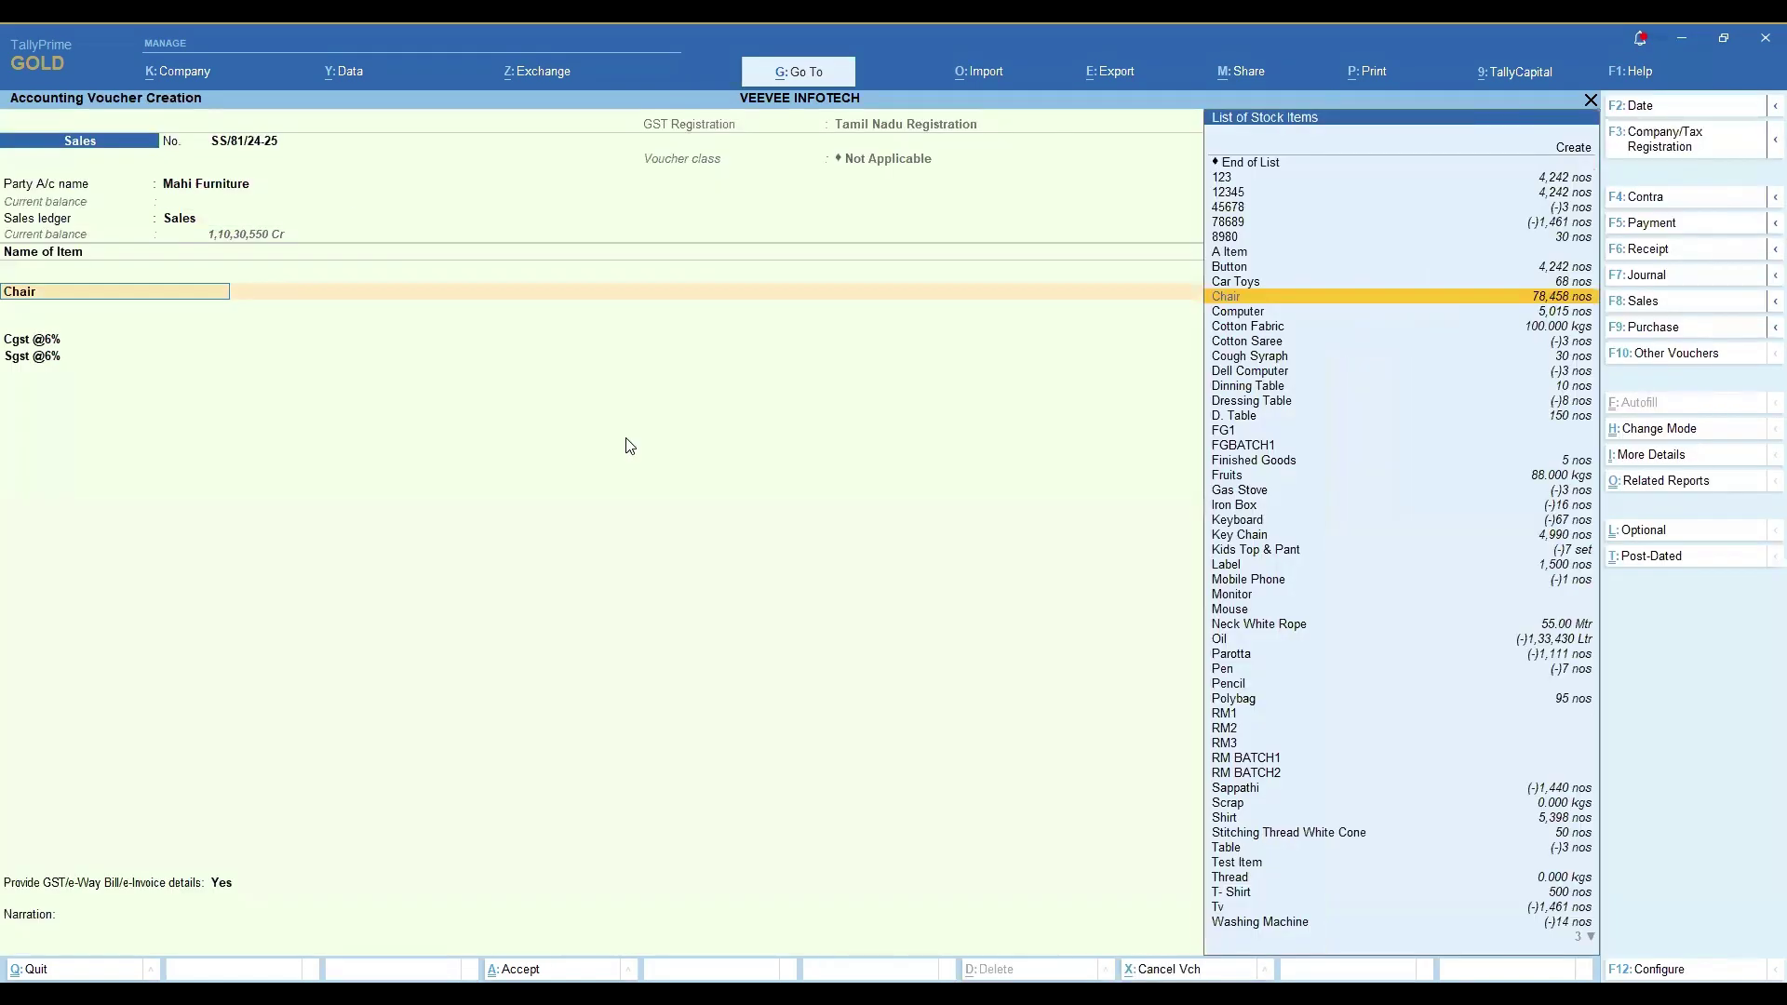
{"action": "key", "text": "Return"}
{"action": "key", "text": "Return"}
{"action": "key", "text": "Return"}
{"action": "key", "text": "Return"}
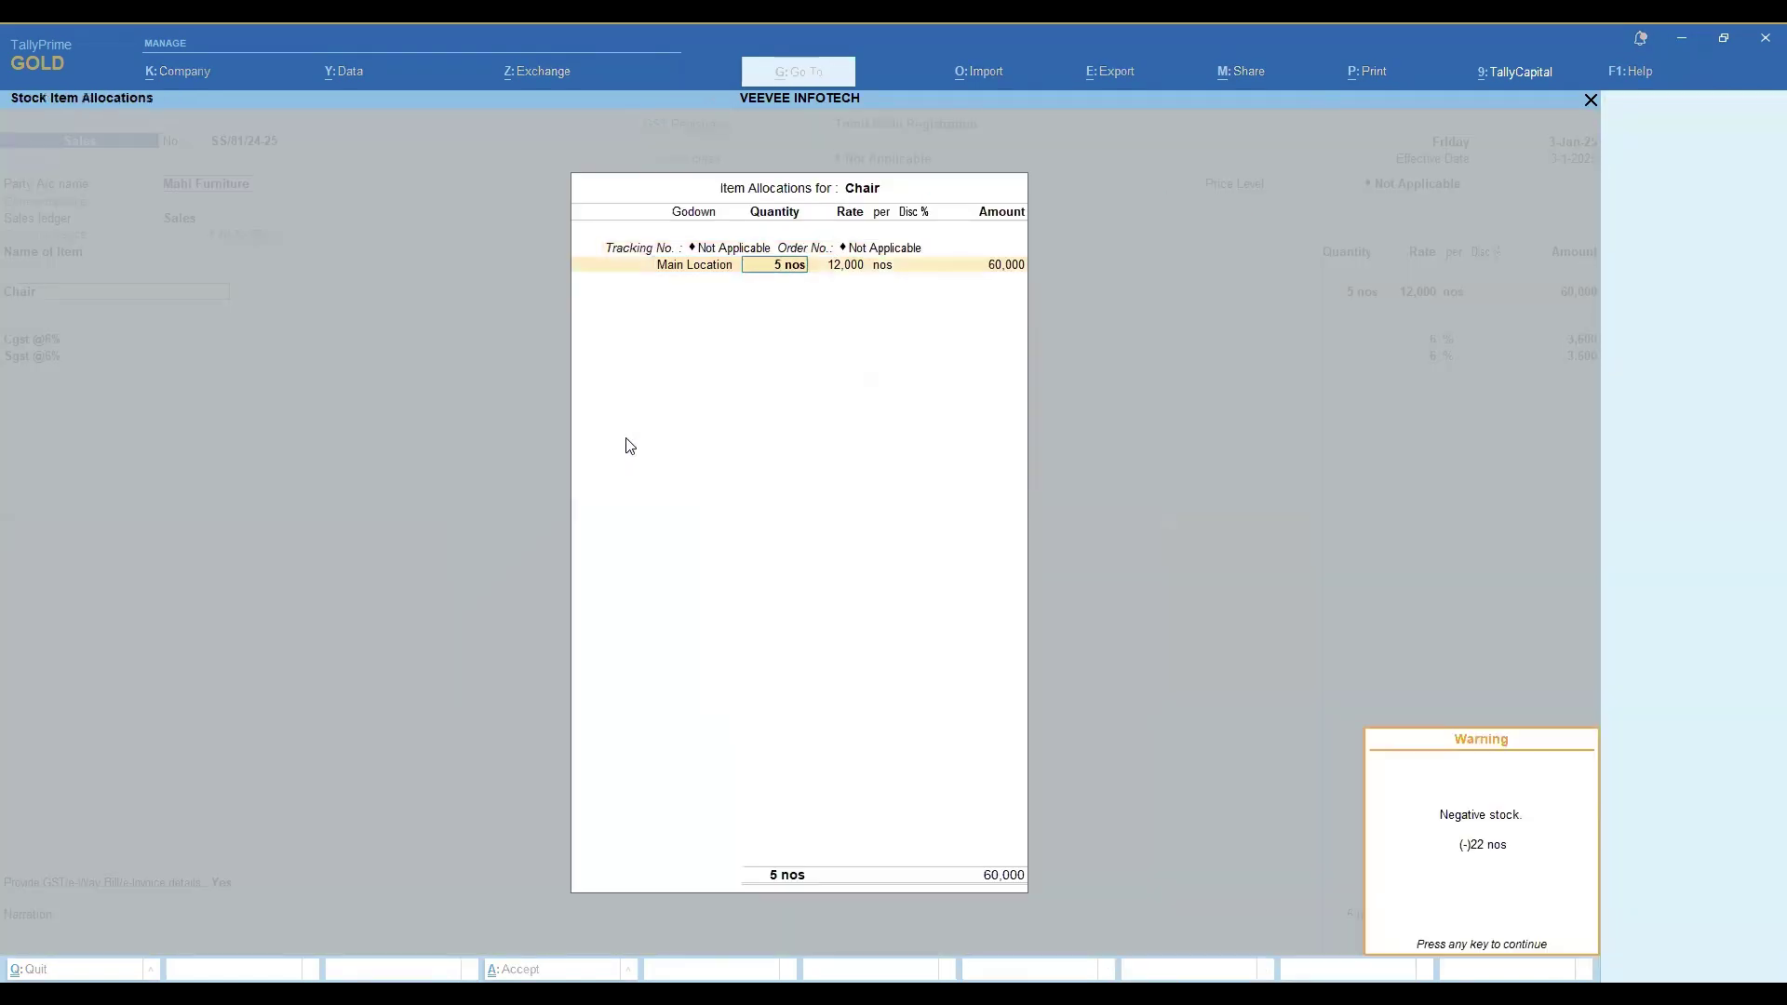
{"action": "key", "text": "Return"}
{"action": "key", "text": "Return"}
{"action": "key", "text": "Return"}
{"action": "key", "text": "Return"}
{"action": "key", "text": "Return"}
{"action": "key", "text": "Return"}
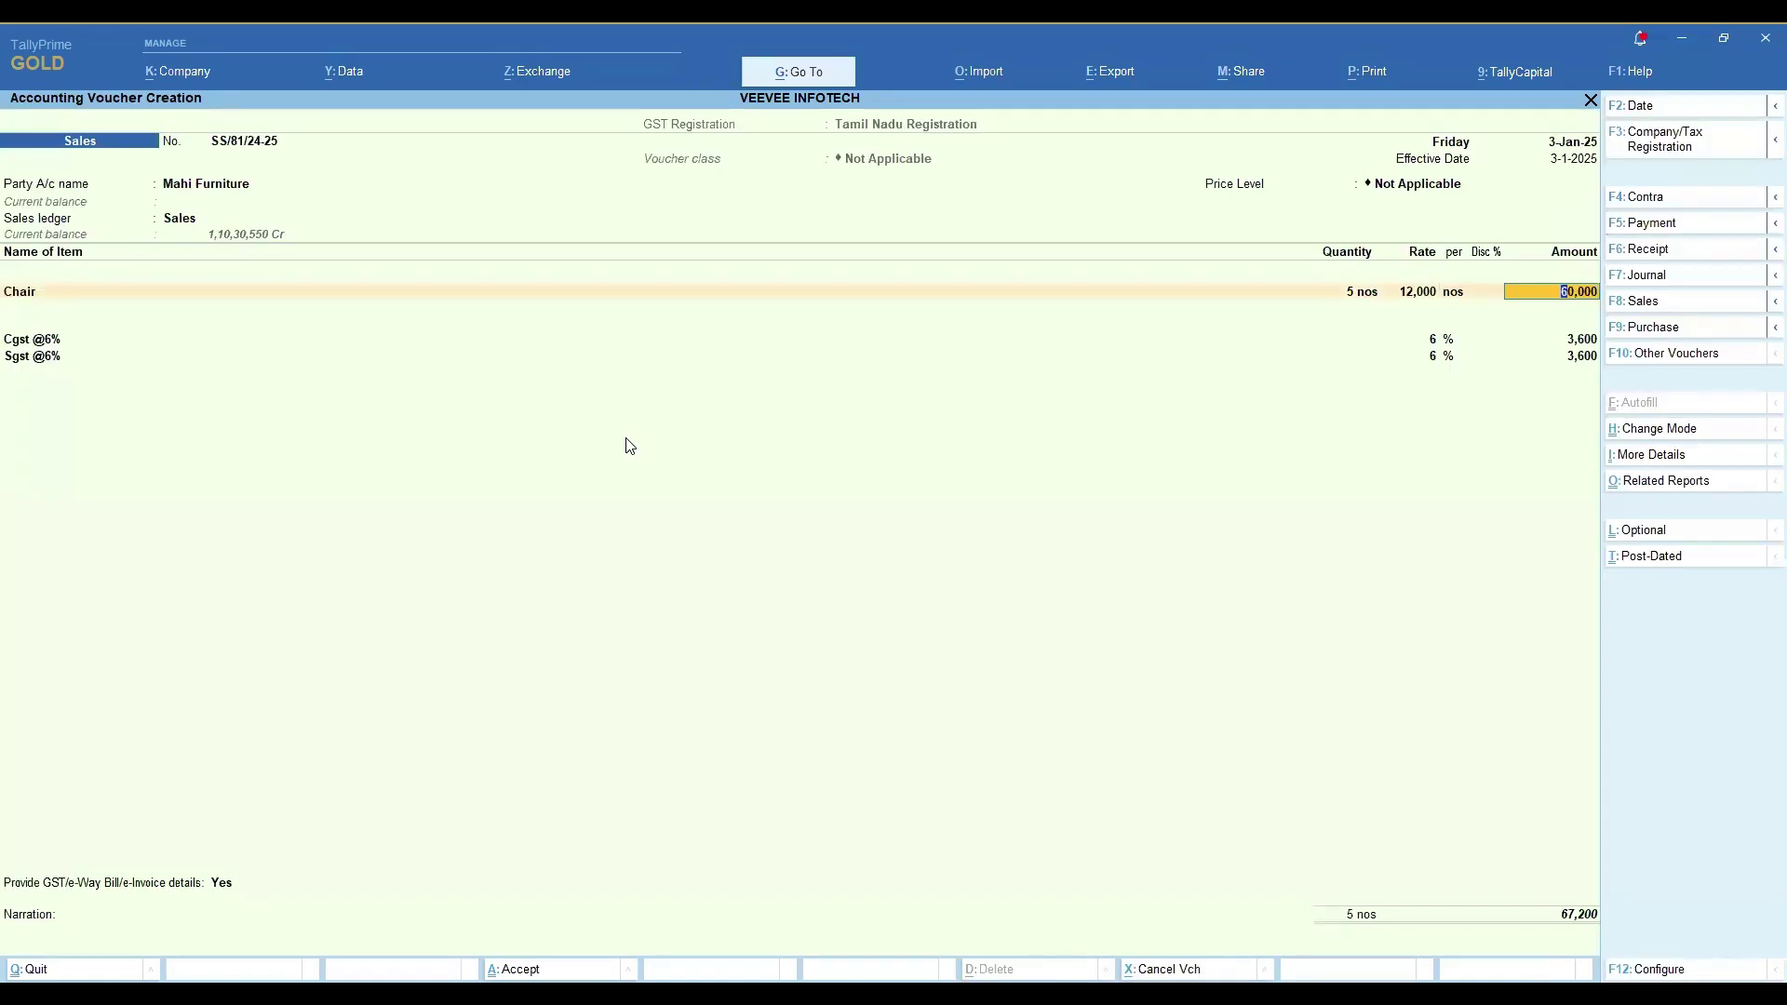
{"action": "key", "text": "Return"}
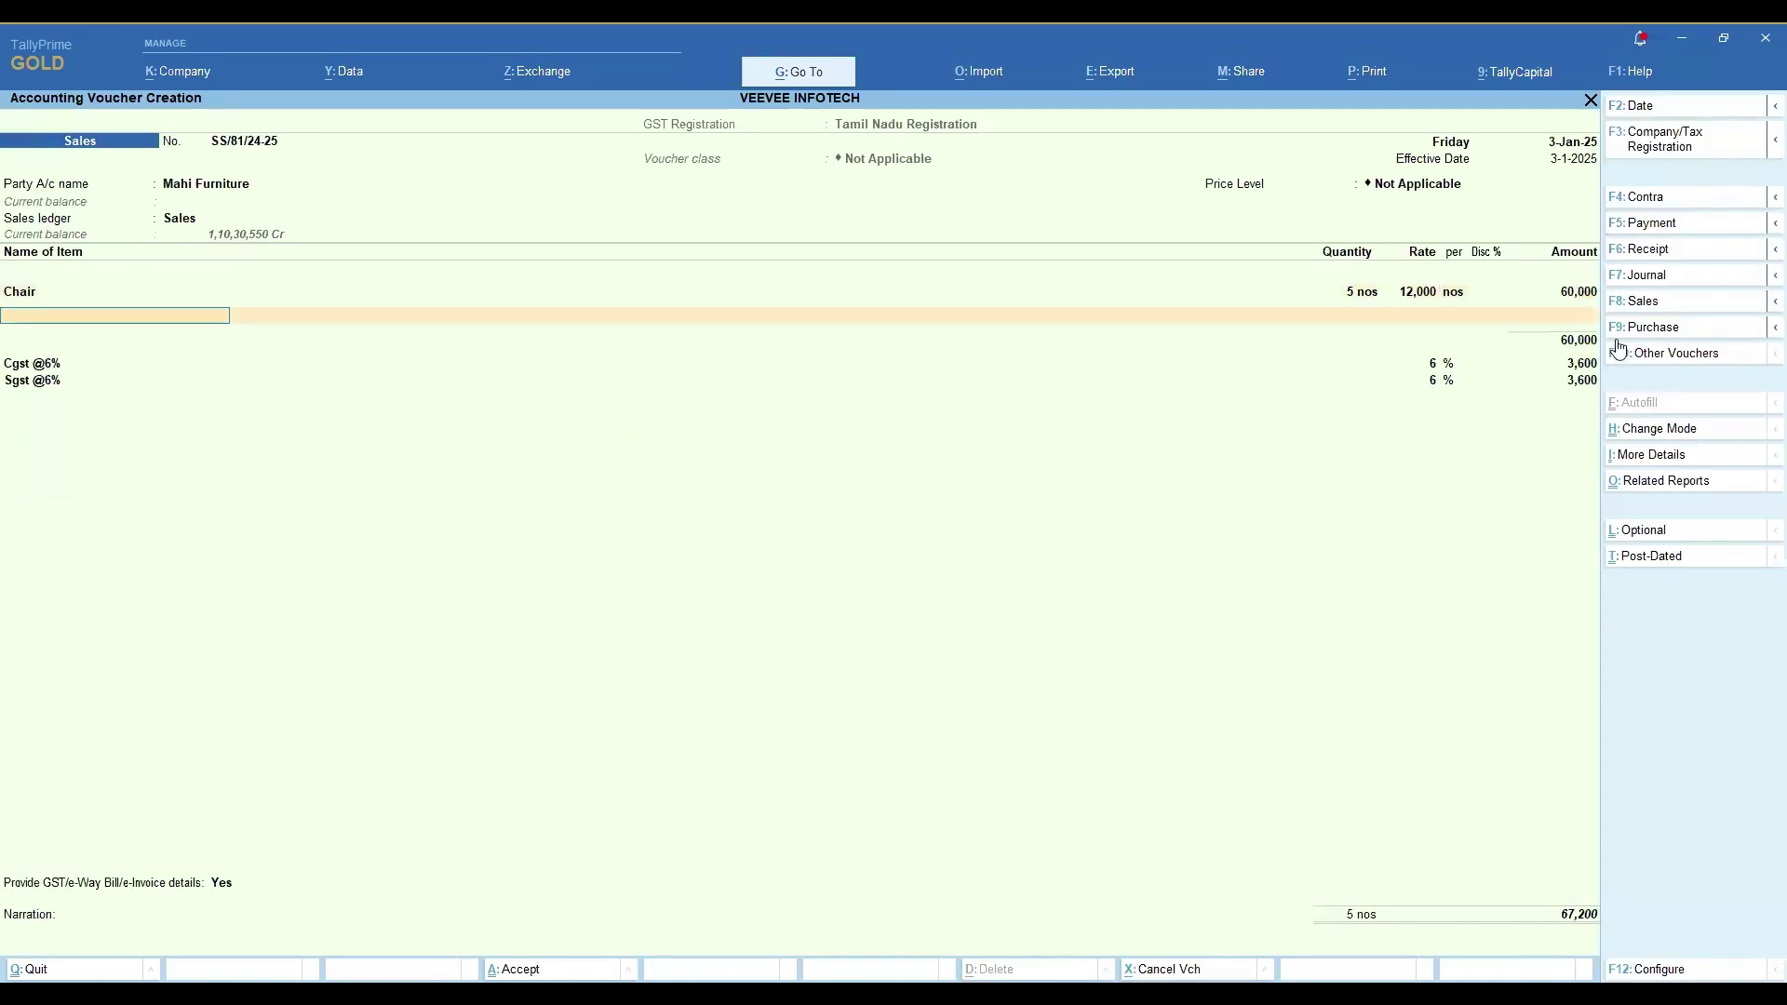
- Finish the item list and reconfirm the Cgst @6% and Sgst @6% tax lines in the voucher
{"action": "key", "text": "Return"}
{"action": "key", "text": "Return"}
{"action": "key", "text": "Return"}
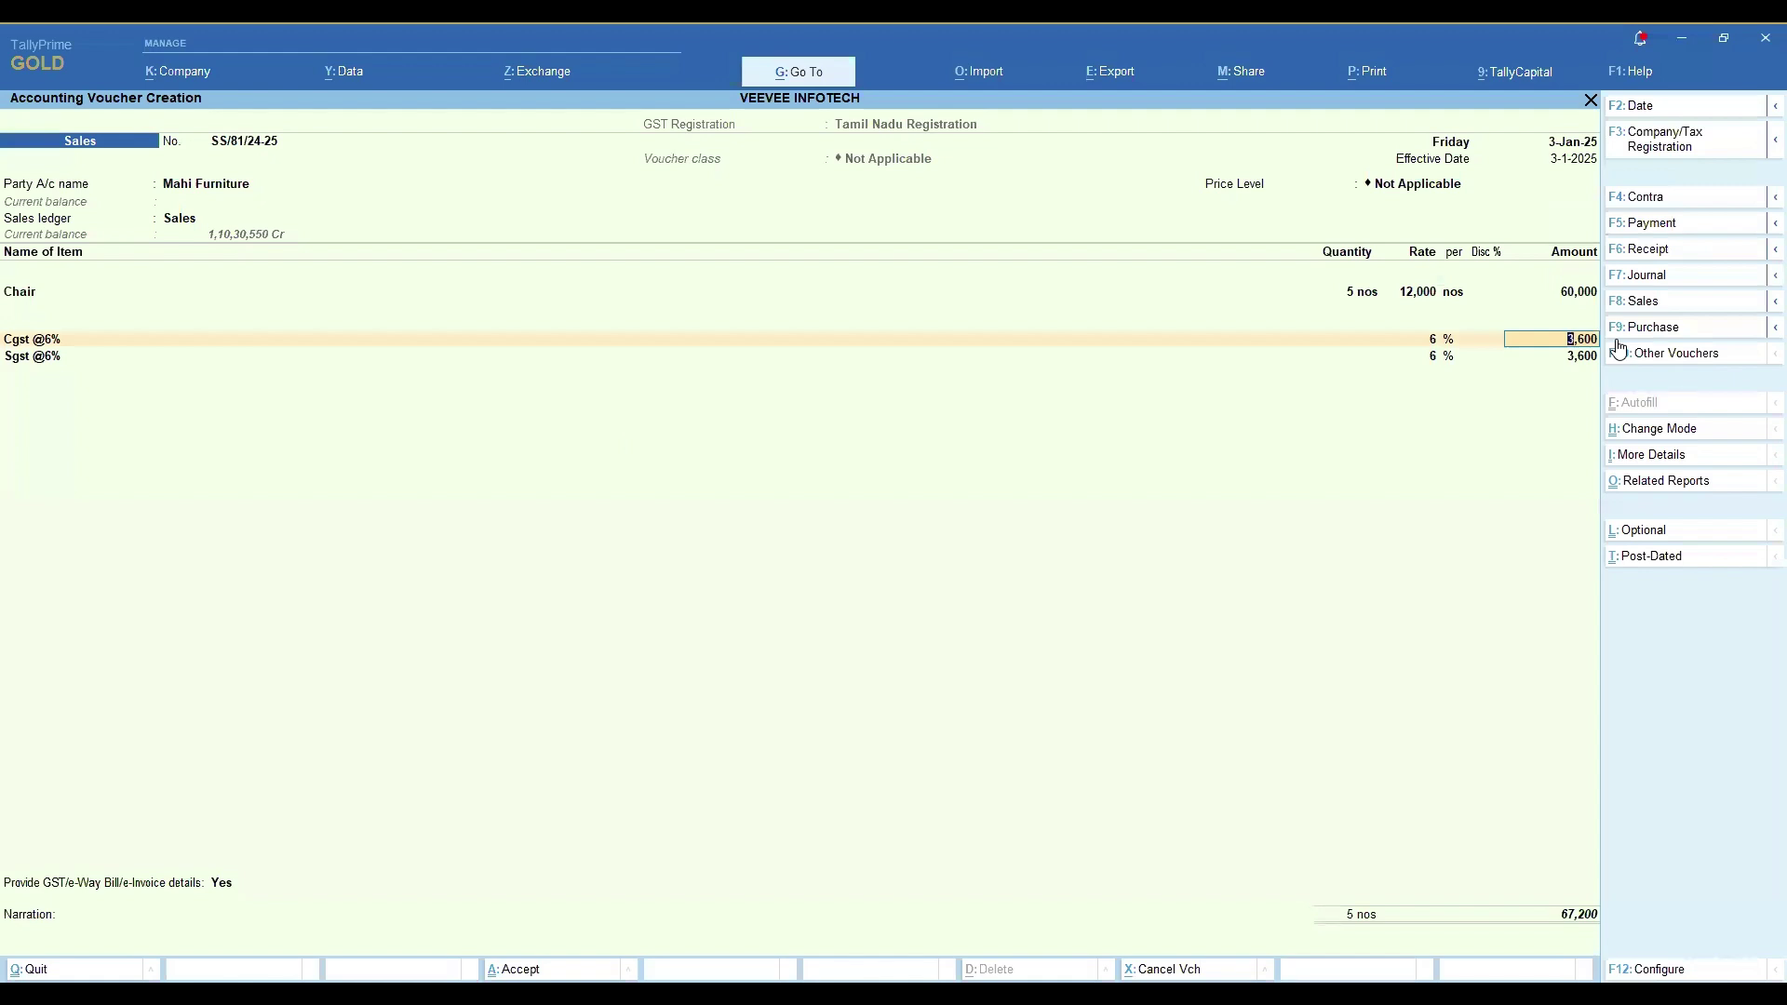
{"action": "key", "text": "Return"}
{"action": "key", "text": "Return"}
{"action": "key", "text": "Return"}
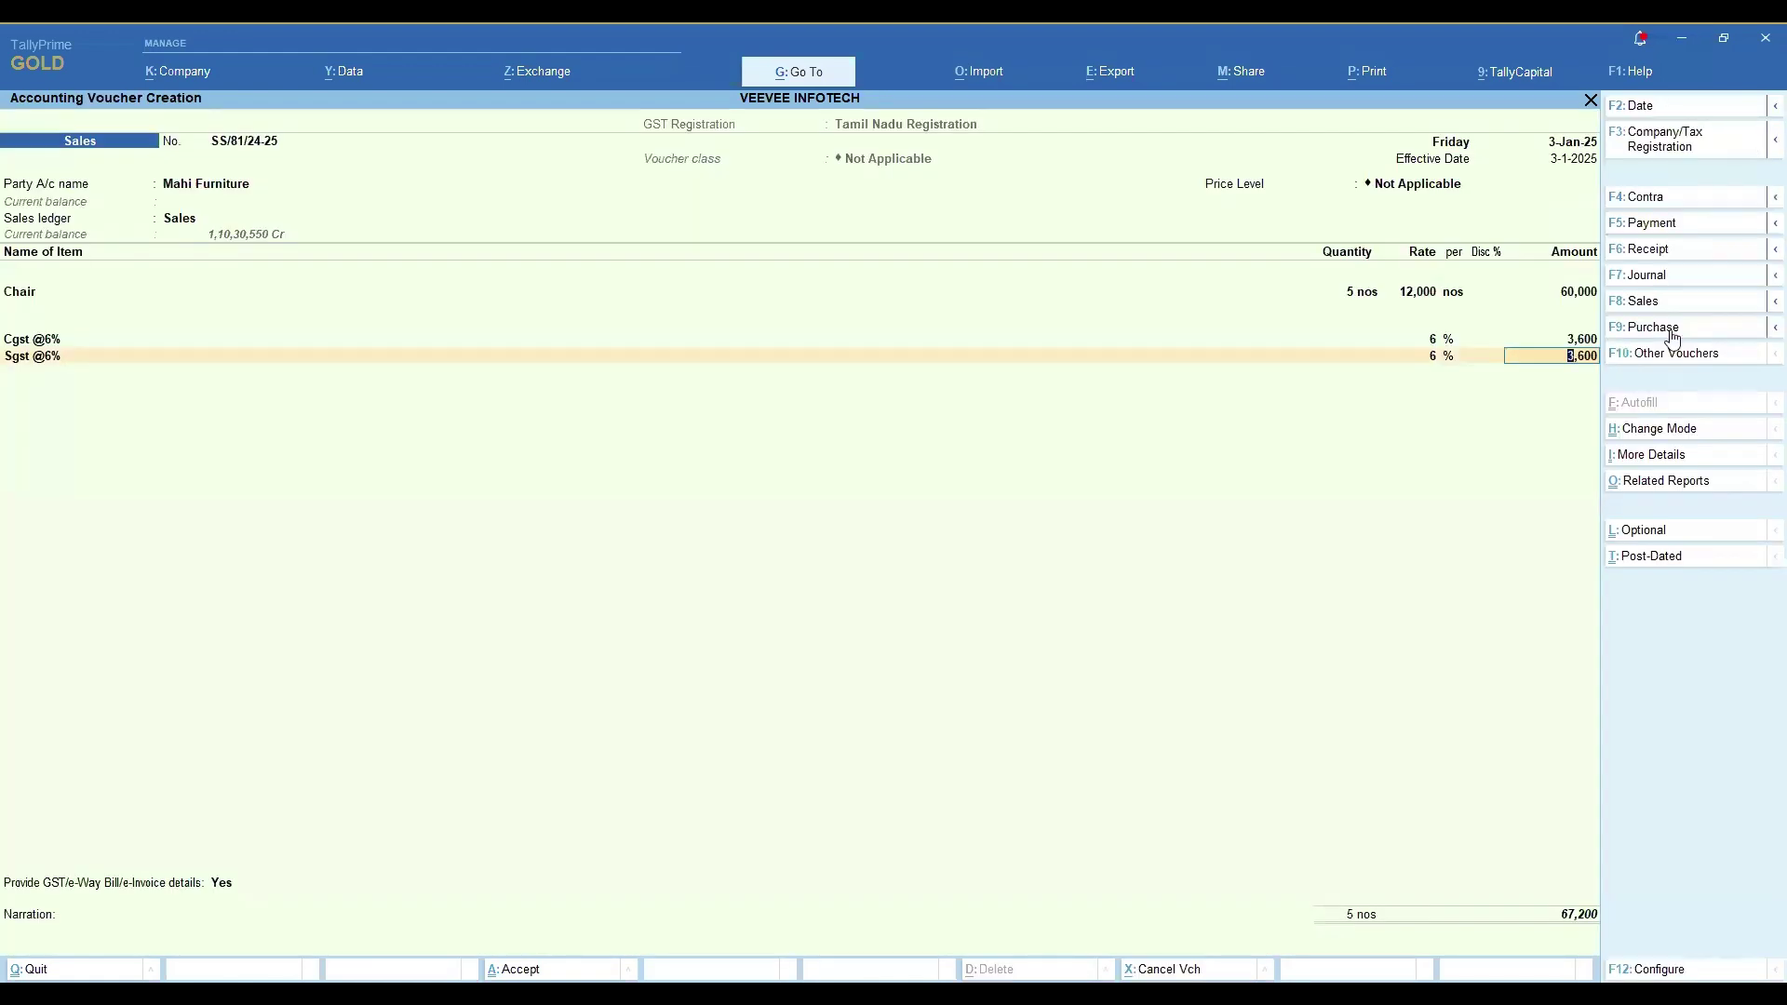
{"action": "key", "text": "Return"}
{"action": "key", "text": "Return"}
- Set the GST/e-Way Bill/e-Invoice details option to No and accept Mahi Furniture's bill-wise details as New Ref for 67,200 Dr
{"action": "key", "text": "Up"}
{"action": "key", "text": "Return"}
{"action": "key", "text": "Return"}
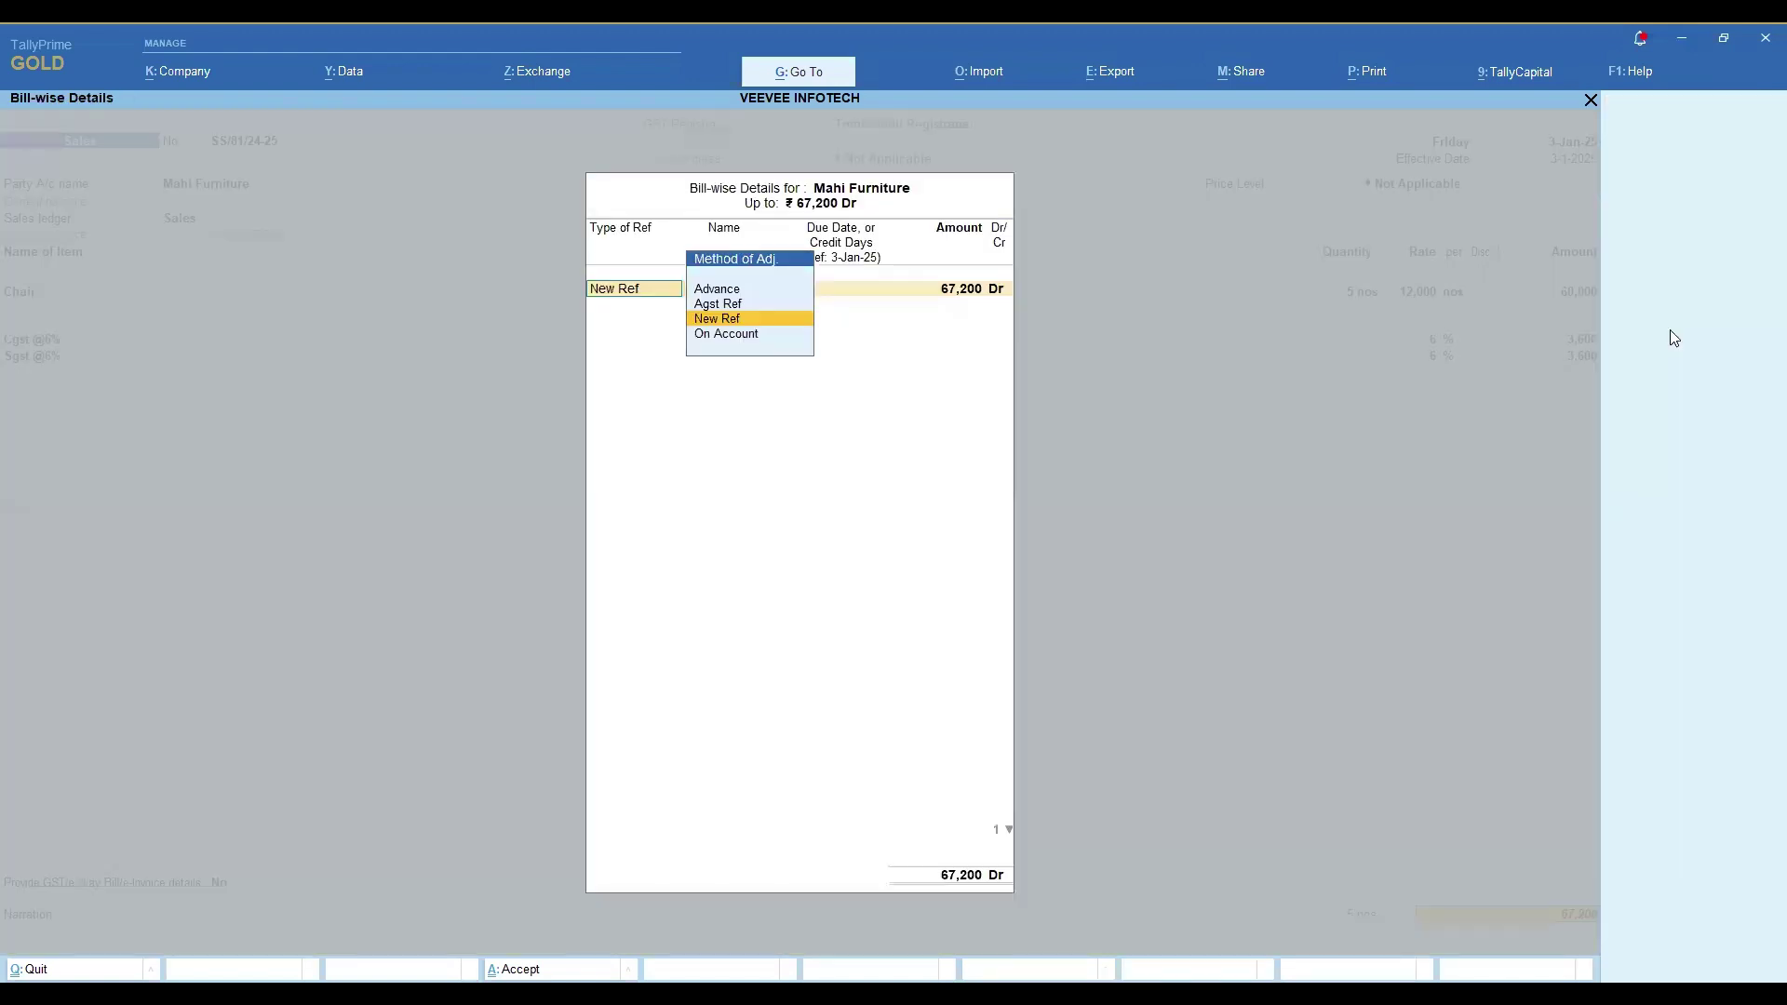
{"action": "key", "text": "Return"}
{"action": "key", "text": "Return"}
{"action": "key", "text": "Return"}
{"action": "key", "text": "Return"}
{"action": "key", "text": "Return"}
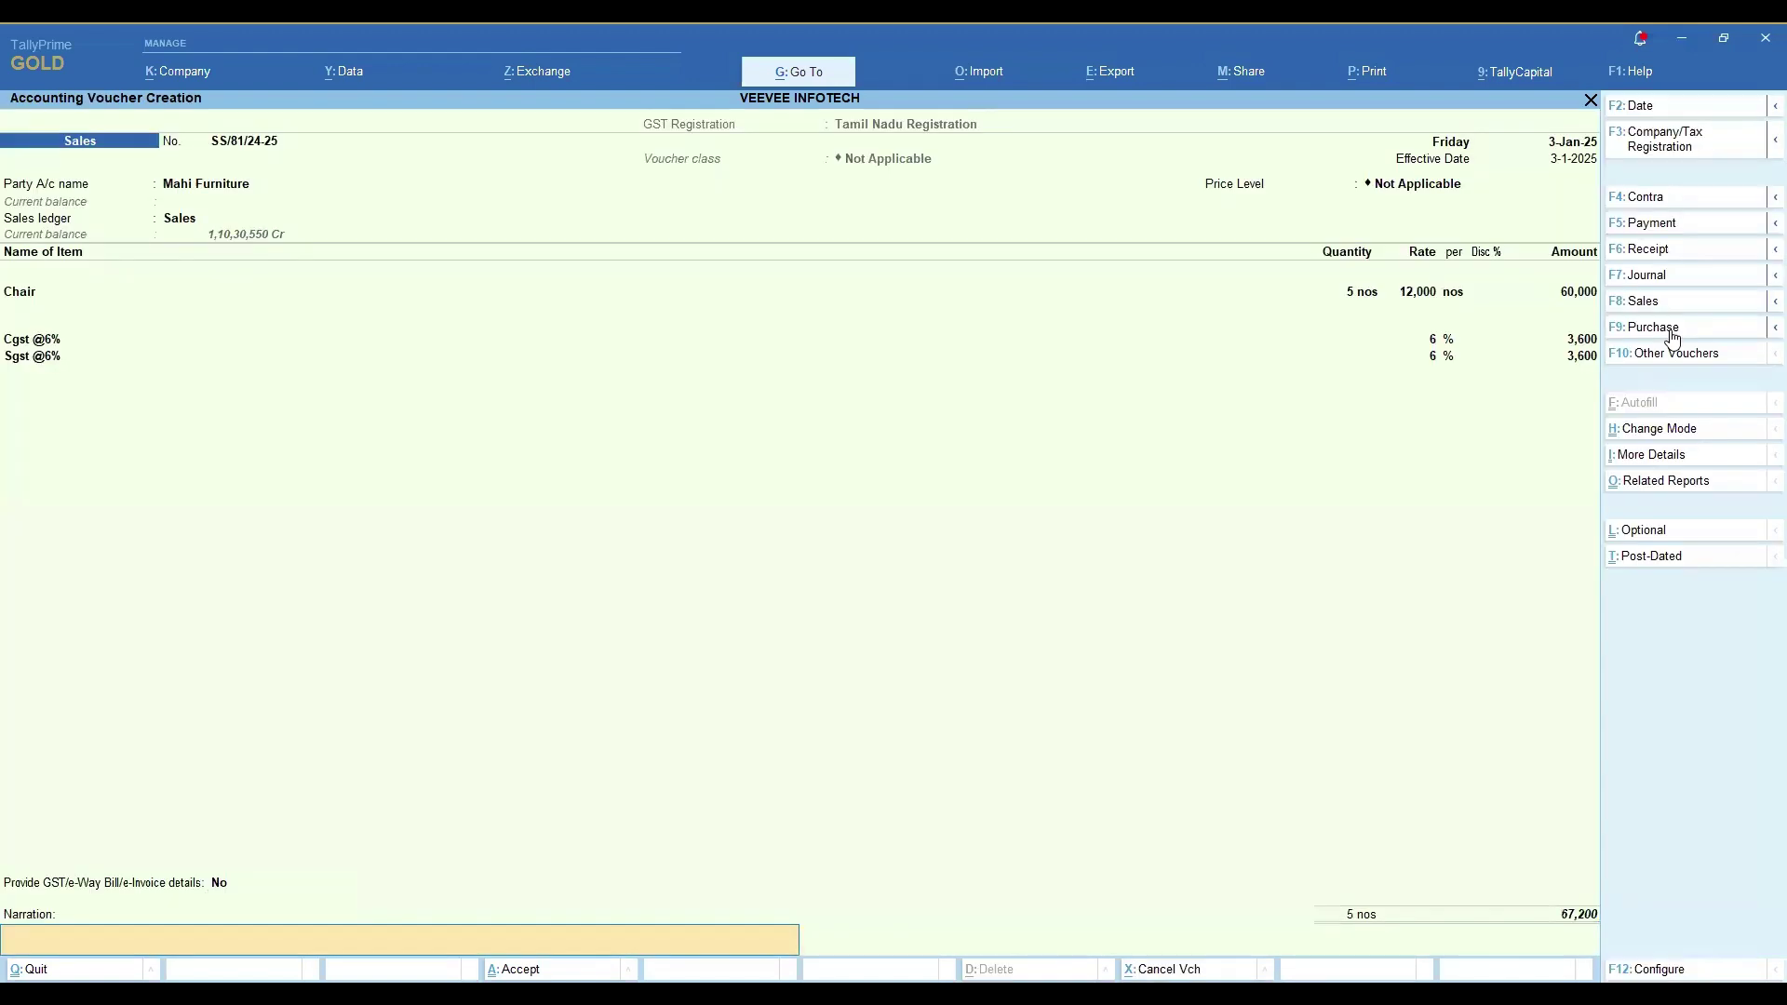
- Save the sales voucher with a blank narration and decline generating an e-Invoice
{"action": "key", "text": "Return"}
{"action": "key", "text": "Return"}
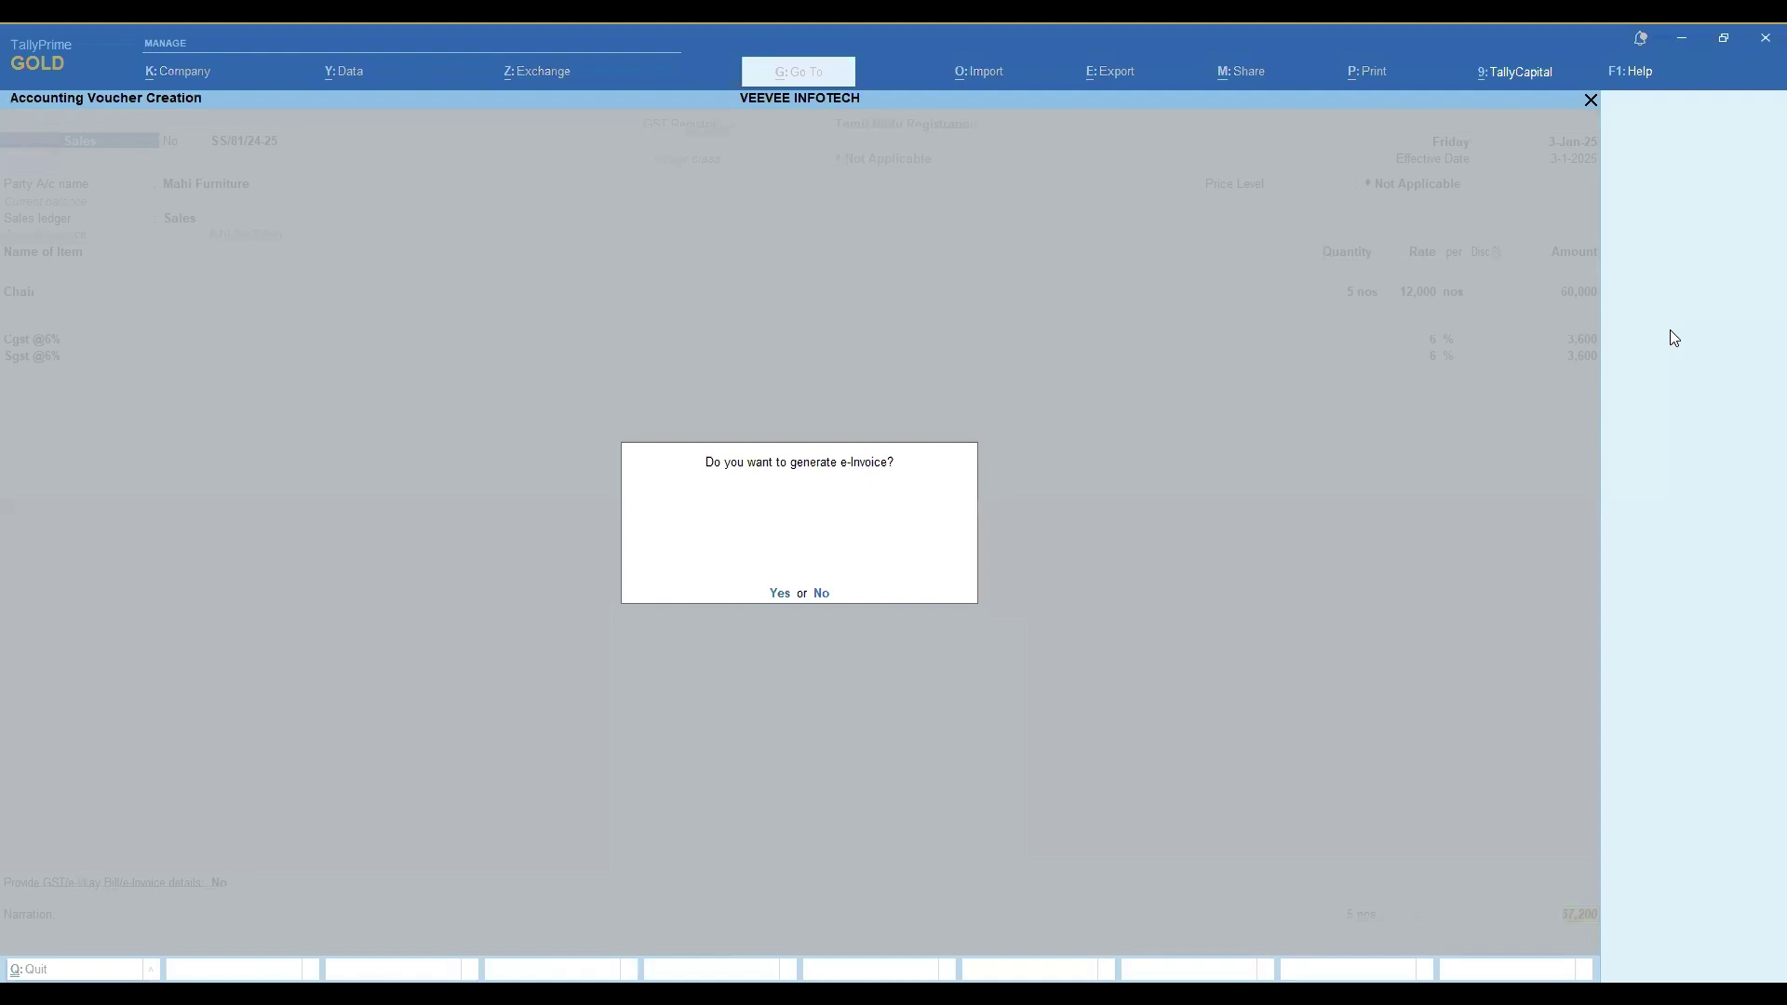
{"action": "key", "text": "n"}
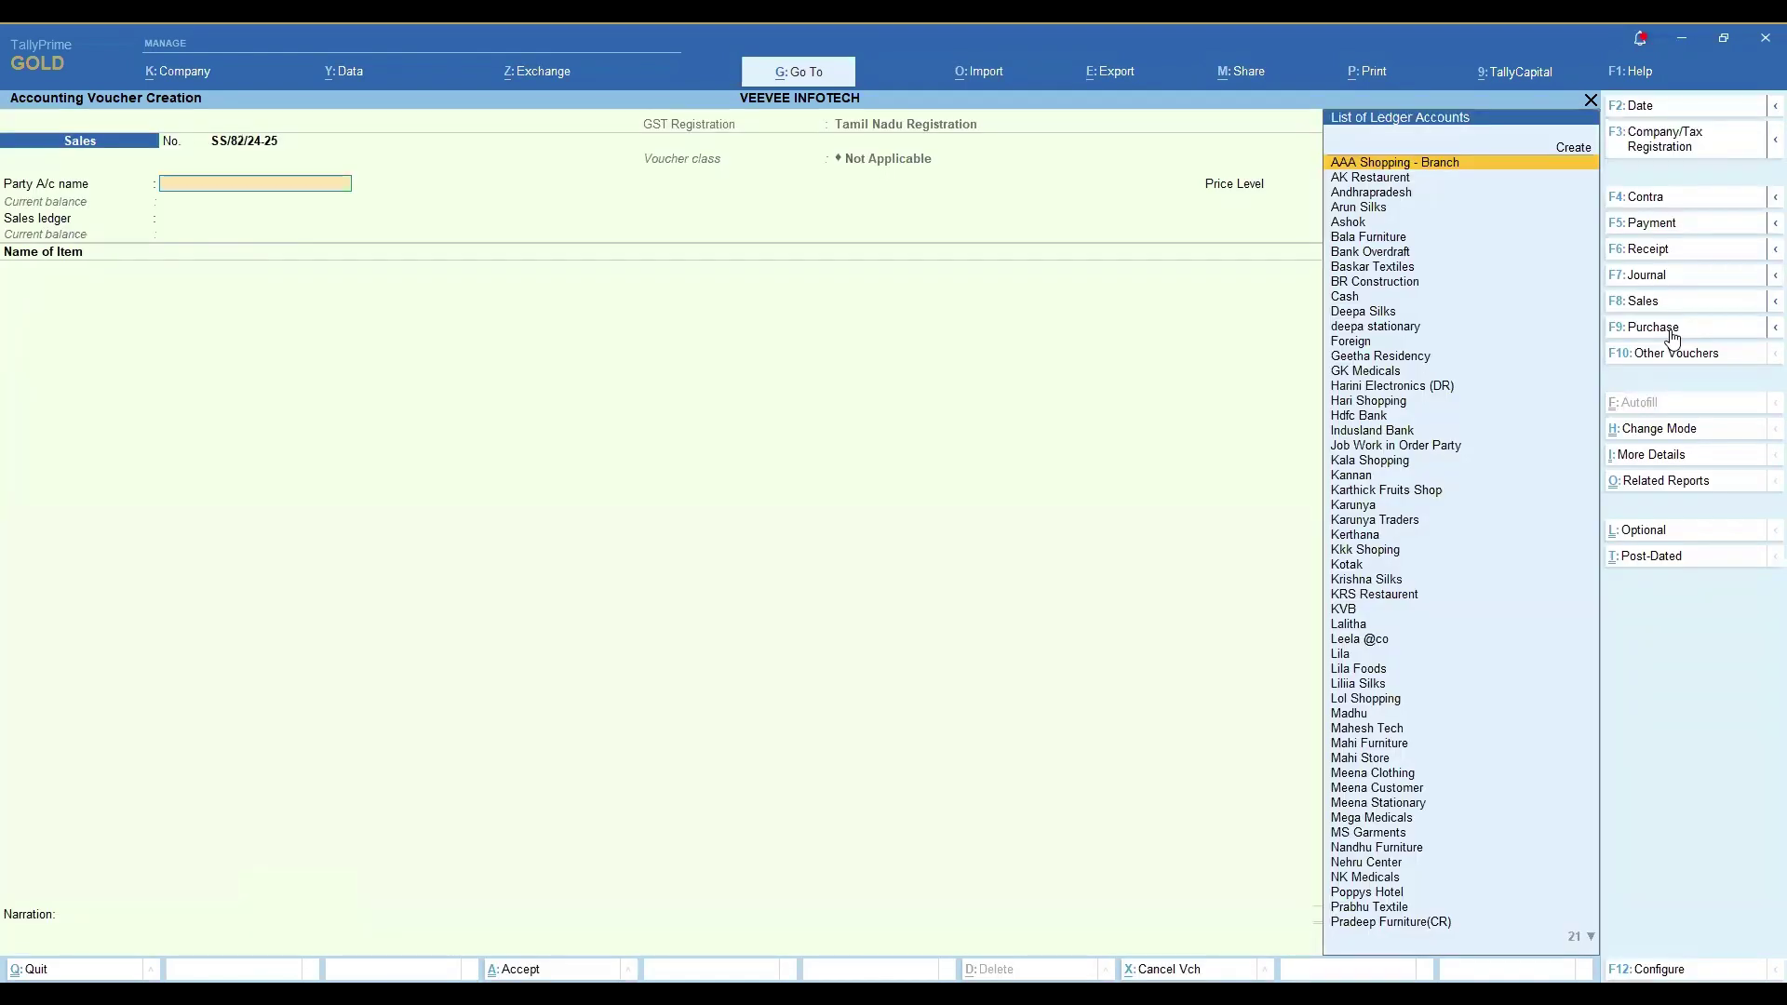